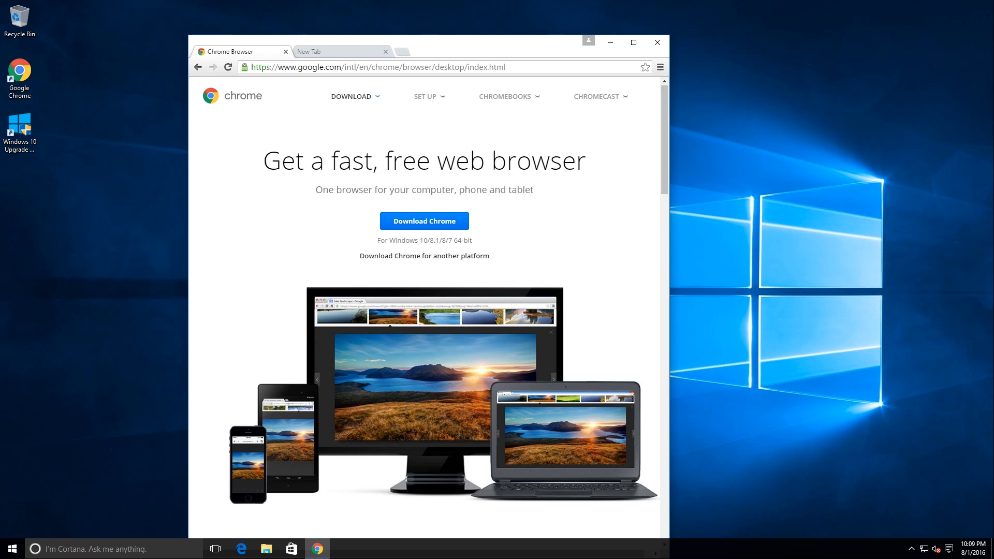
Step: Load obsproject.com in the current browser tab and maximize the browser window
click(316, 68)
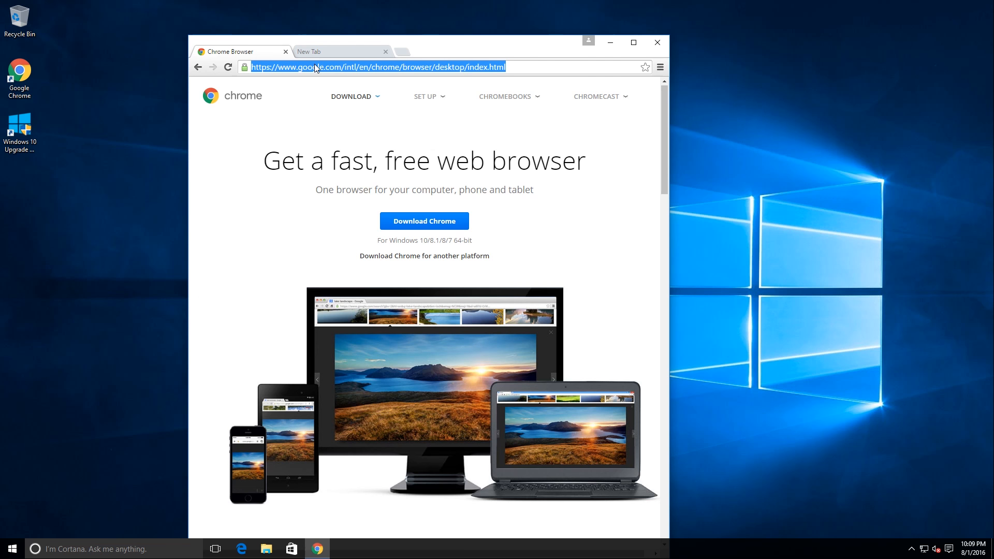
text(obe)
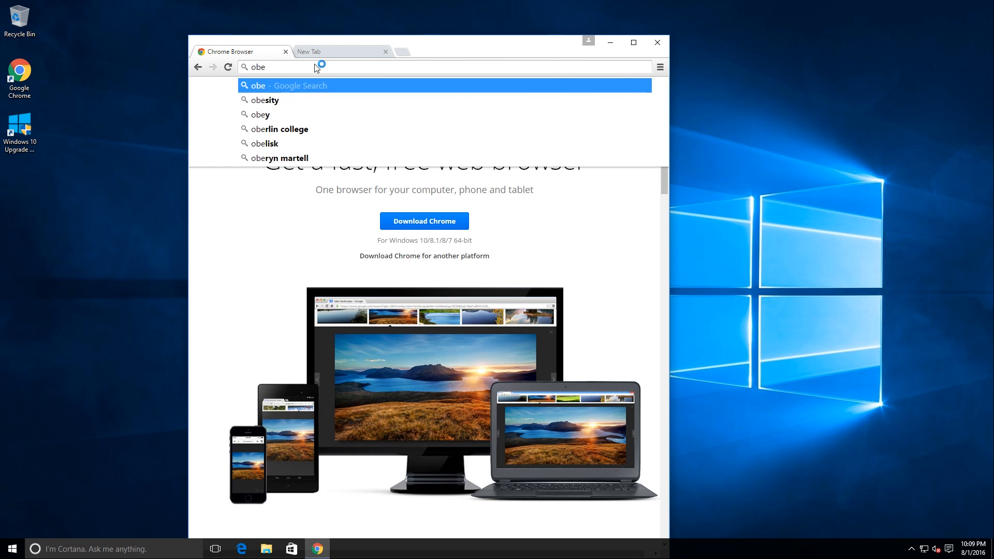
key(BackSpace)
text(s)
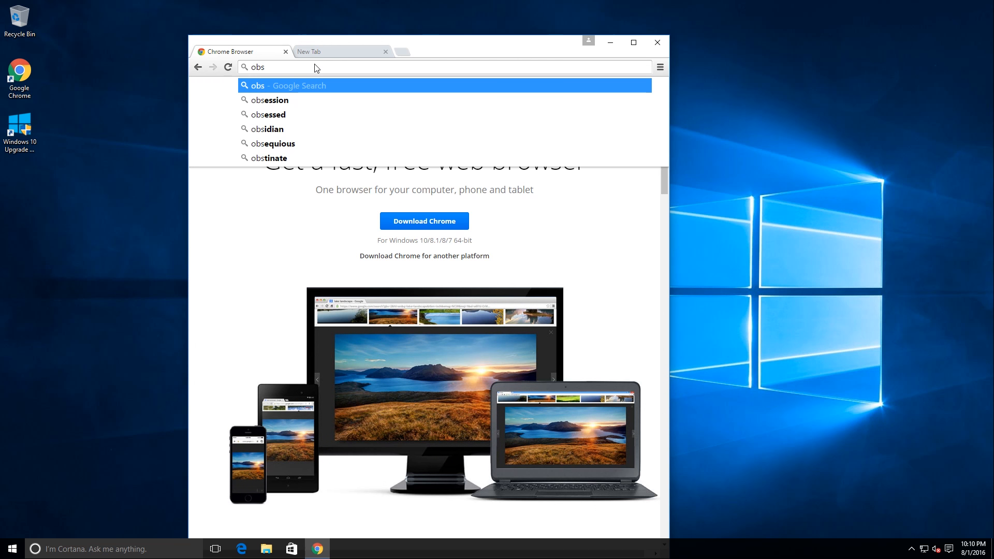
text(por)
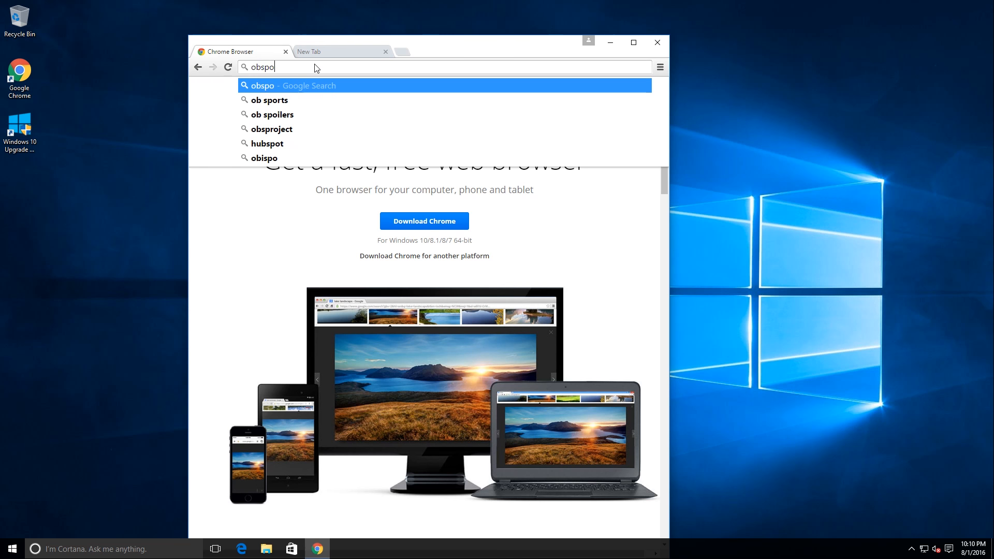
key(BackSpace)
key(BackSpace)
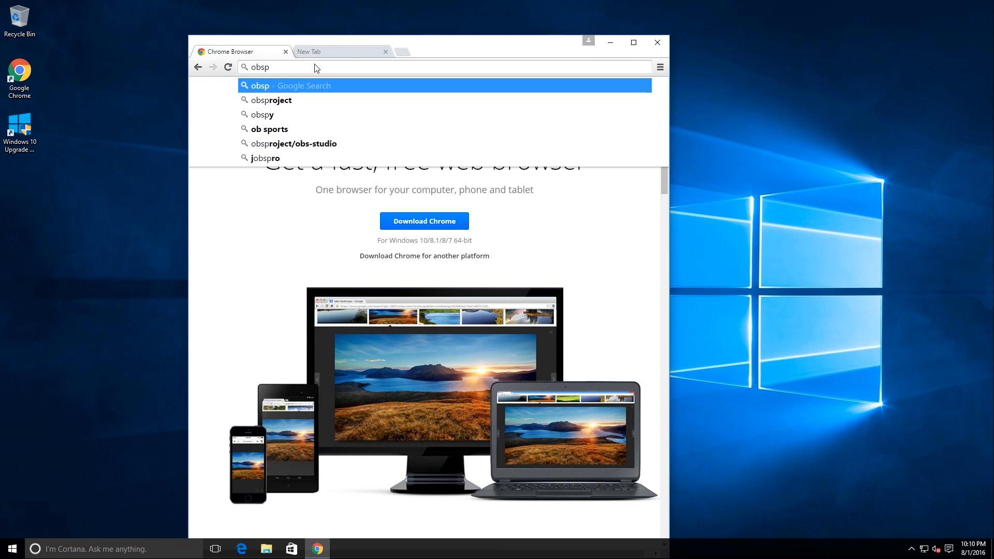
text(r)
key(Down)
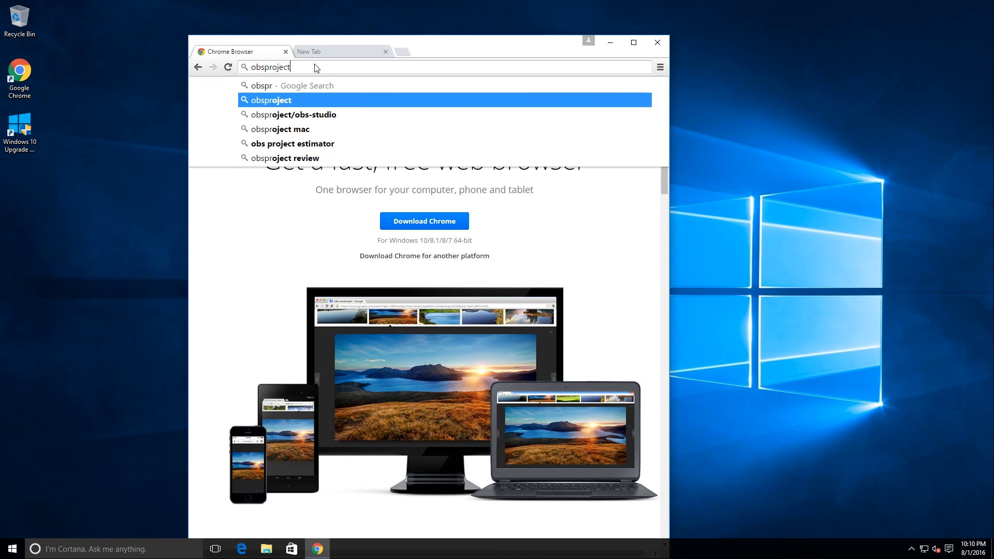
text(.)
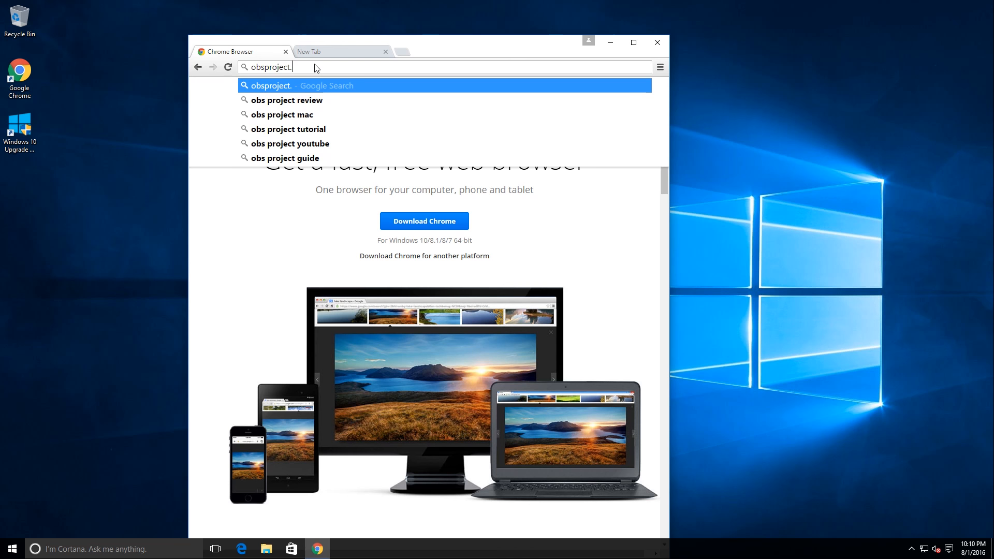
text(com)
key(Return)
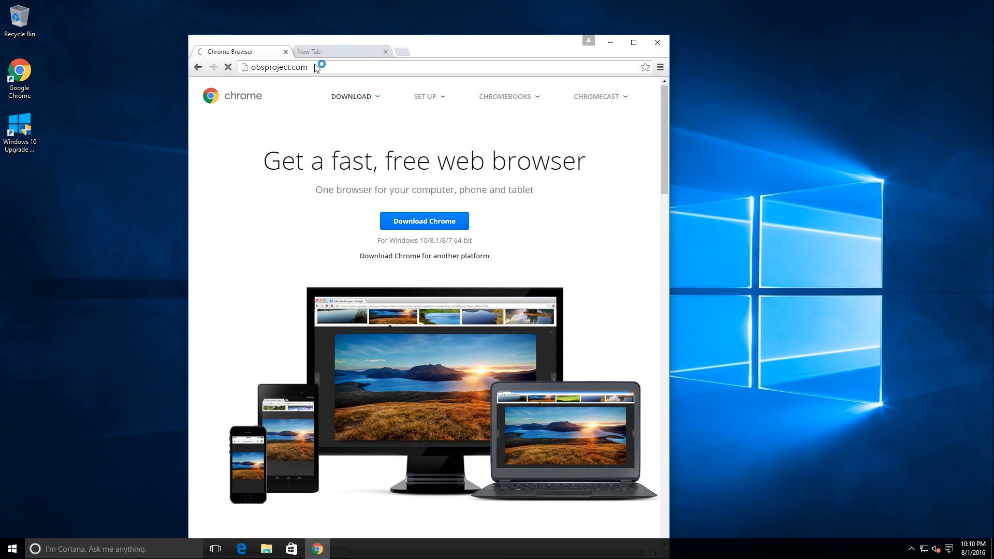
key(super+Up)
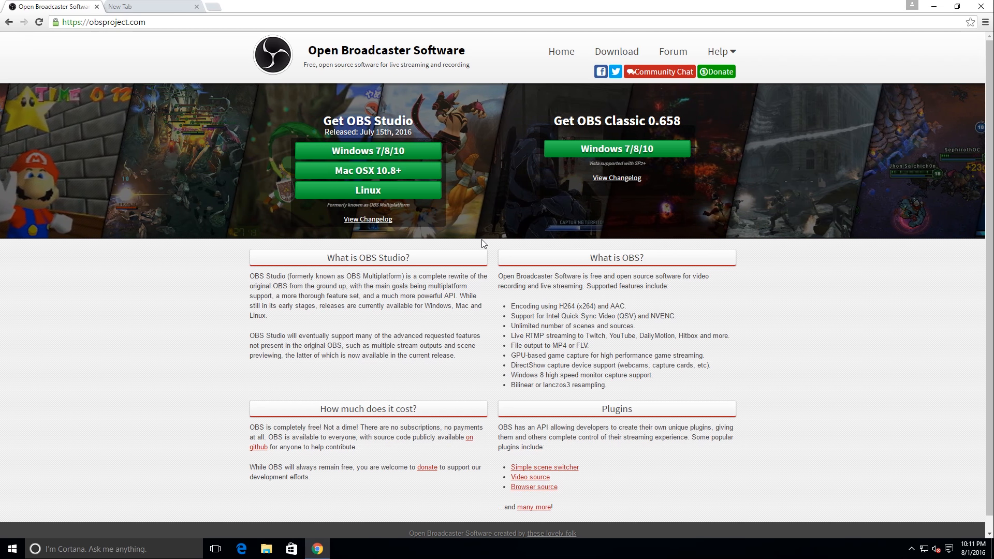
Step: Download OBS Studio for Windows 7/8/10 and launch the installer, allowing it to make changes to the PC
click(399, 152)
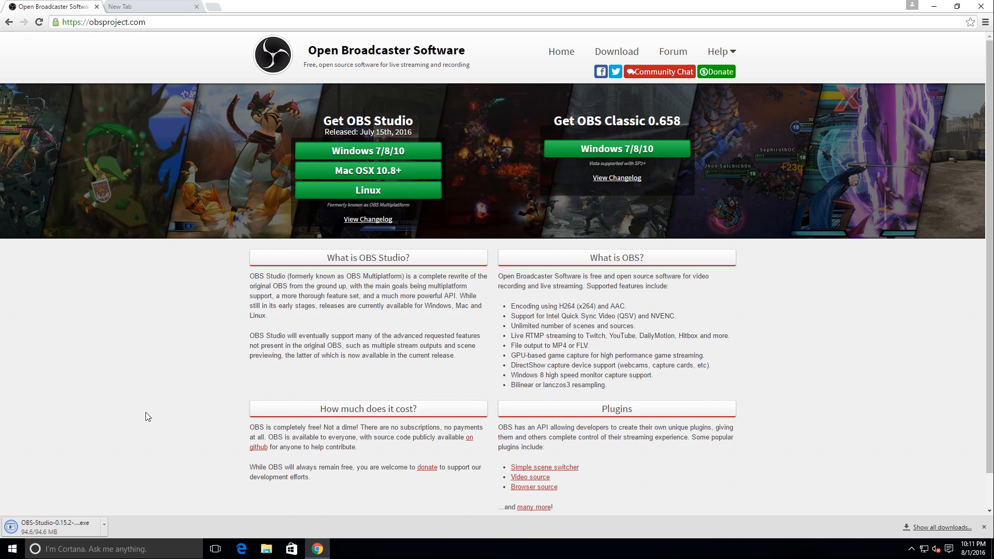
click(65, 530)
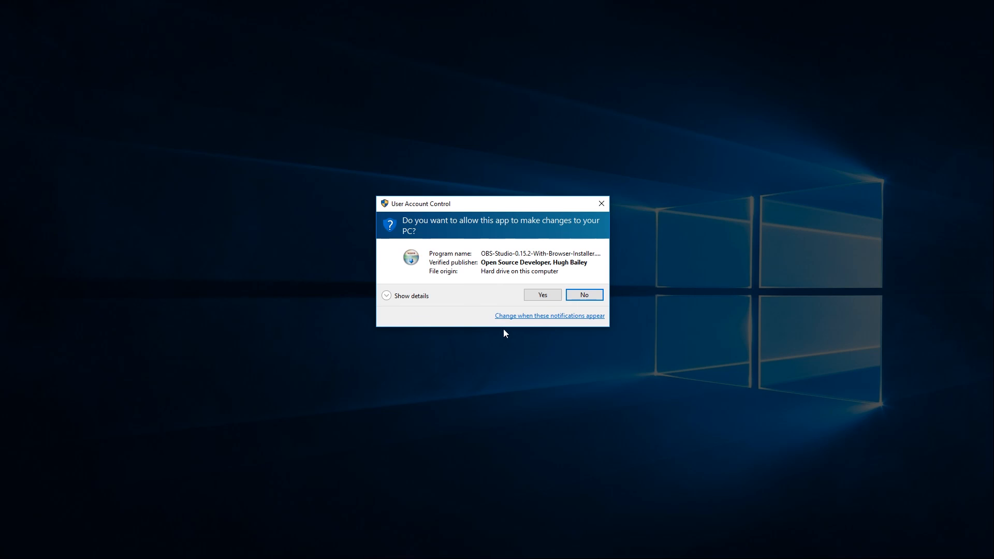
click(541, 295)
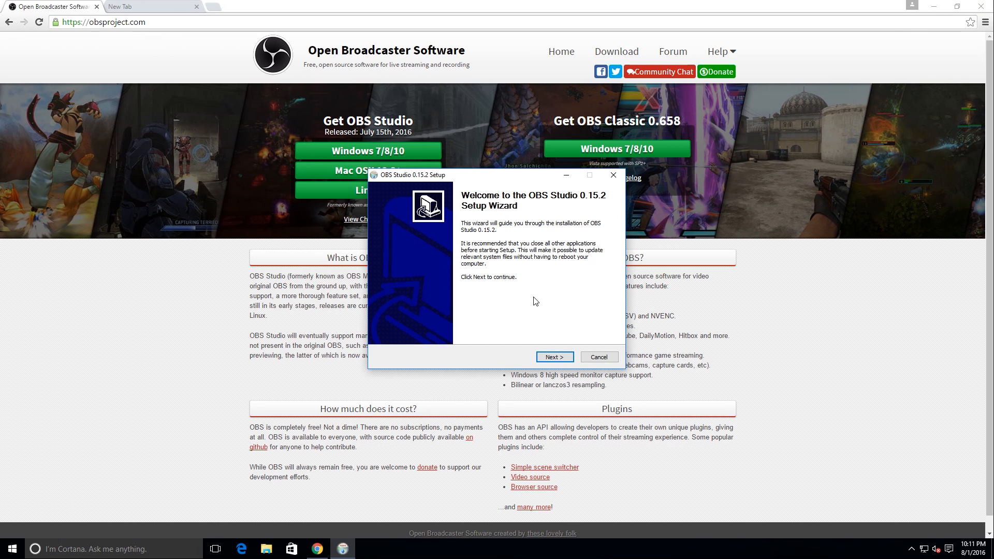
Step: Proceed with the setup, accept fetching the missing runtime components, and select vcredist_x64.exe among the Visual C++ 2013 downloads
click(569, 357)
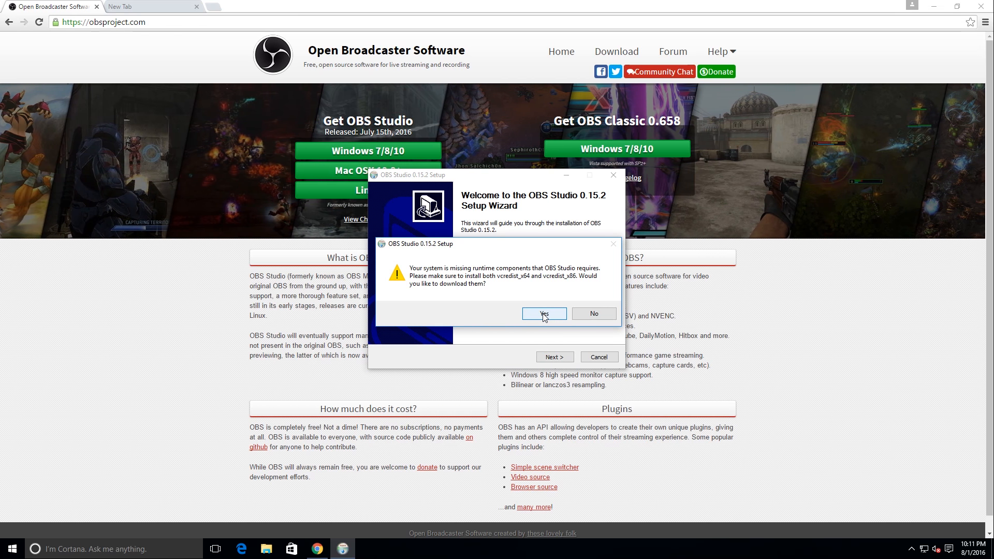
click(544, 314)
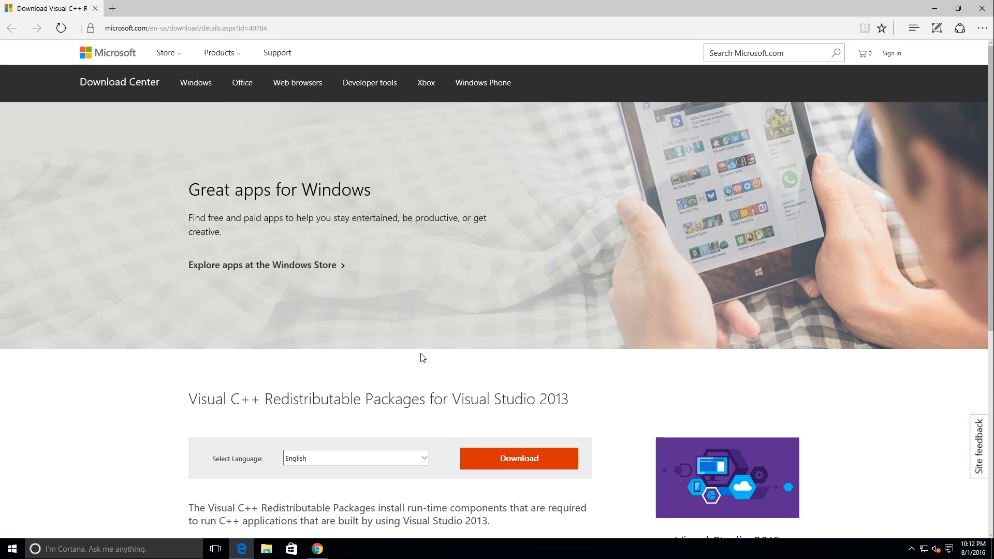
scroll(420, 357, down, 3)
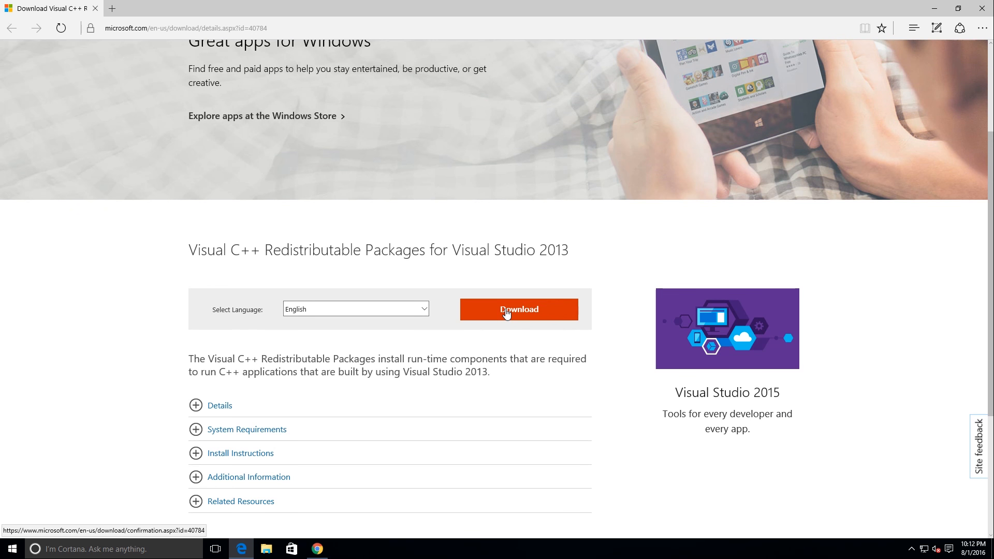
click(507, 315)
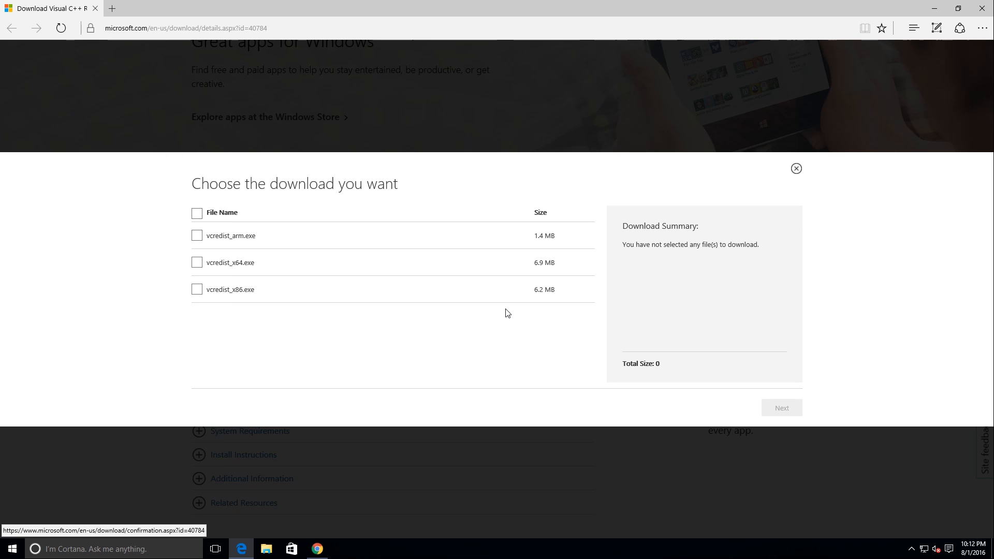
click(197, 263)
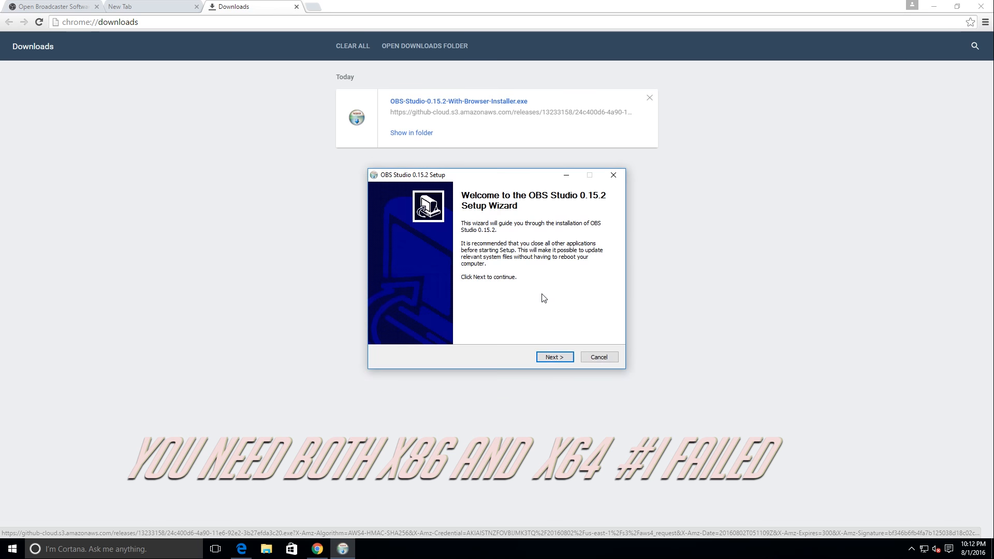
Step: Continue the OBS setup, accept fetching the missing runtime components again, and download vcredist_x86.exe from the Microsoft page
click(558, 357)
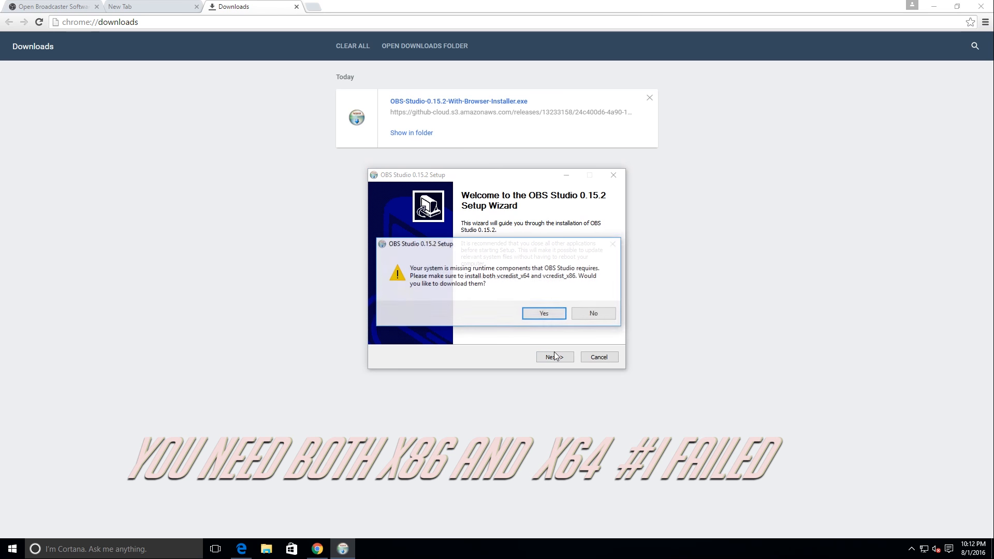
click(542, 316)
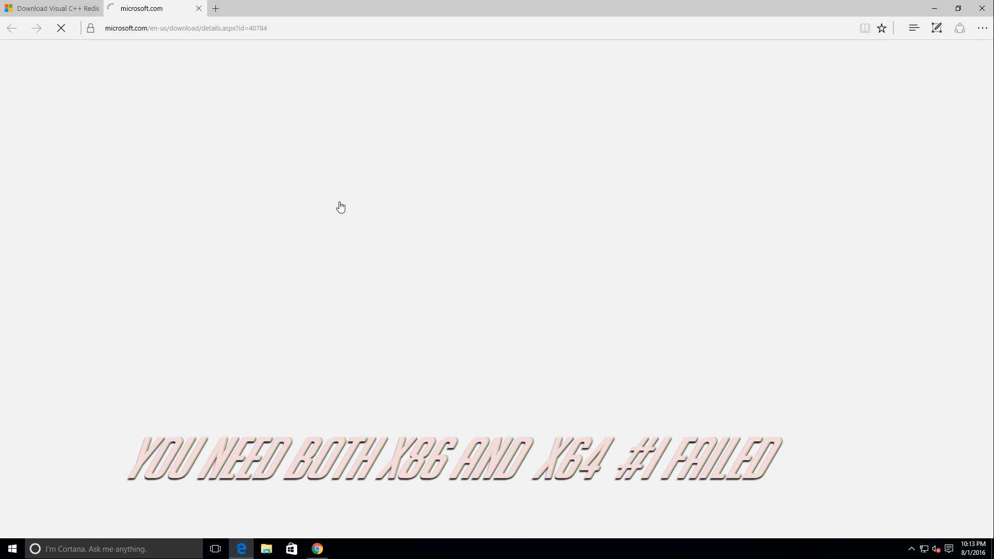
scroll(420, 313, down, 2)
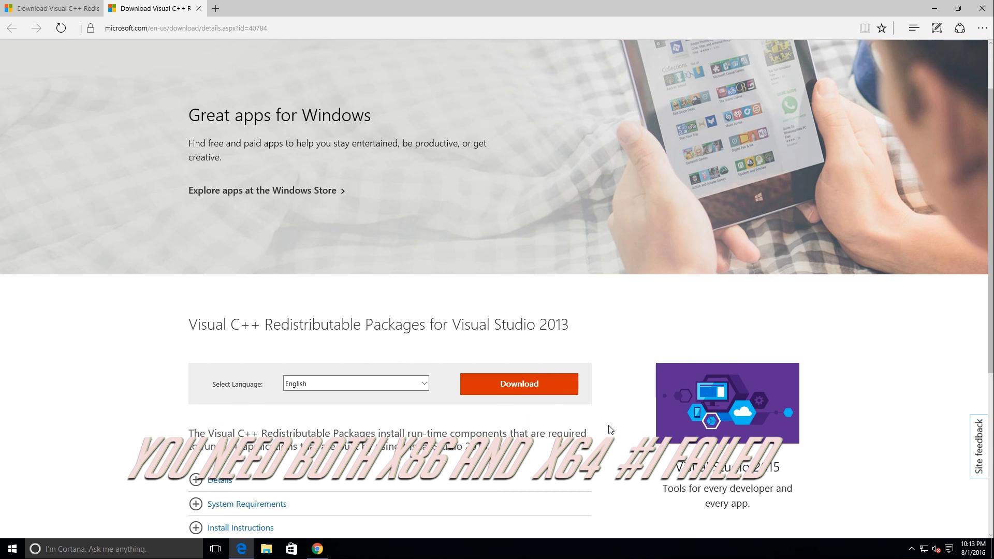
click(523, 386)
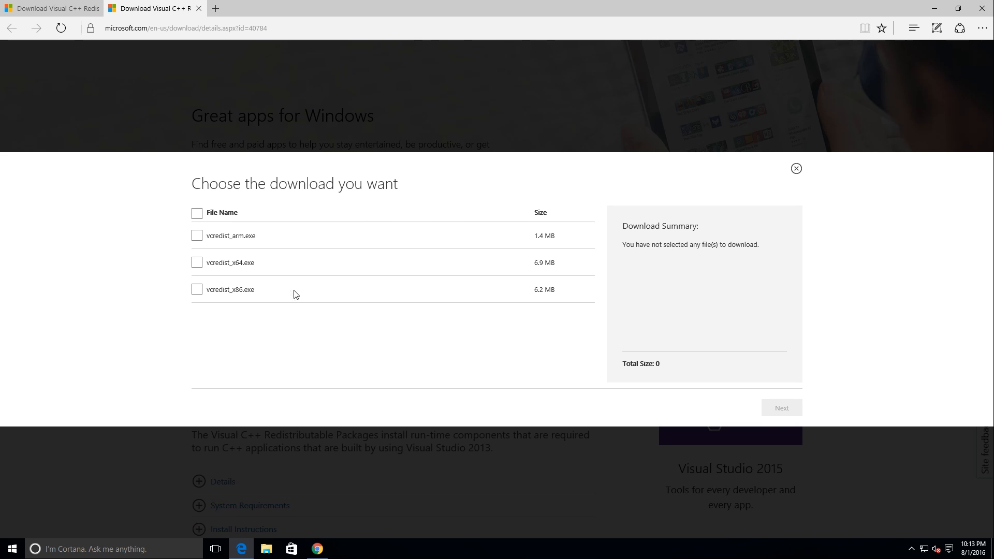
click(197, 290)
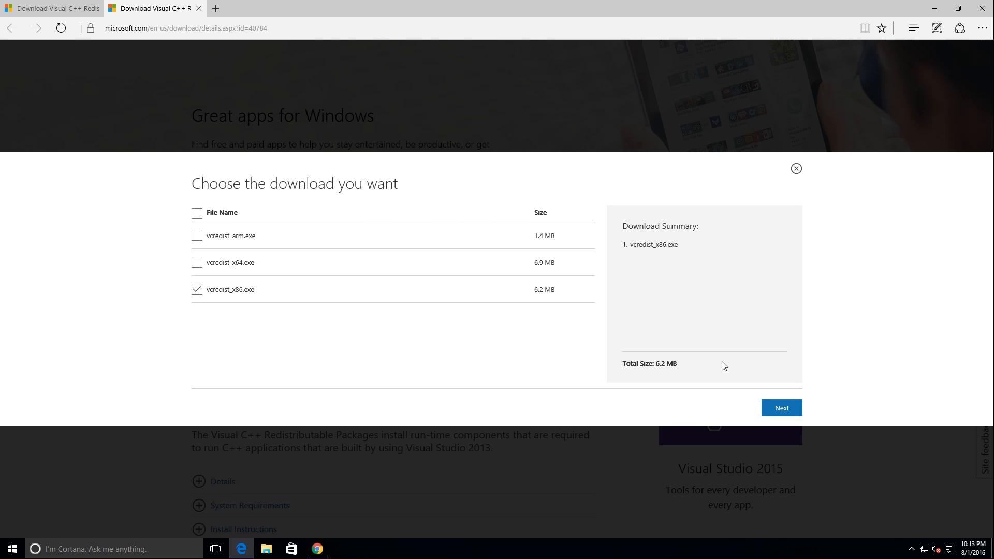
click(793, 413)
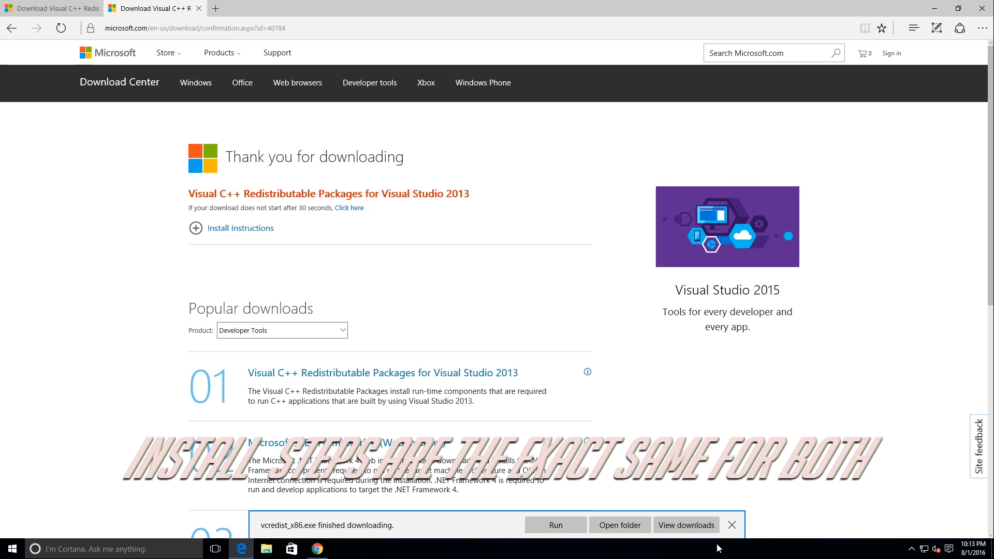
Step: Run vcredist_x86.exe, agree to the license terms, install the Visual C++ 2013 x86 redistributable, and close its setup
click(557, 526)
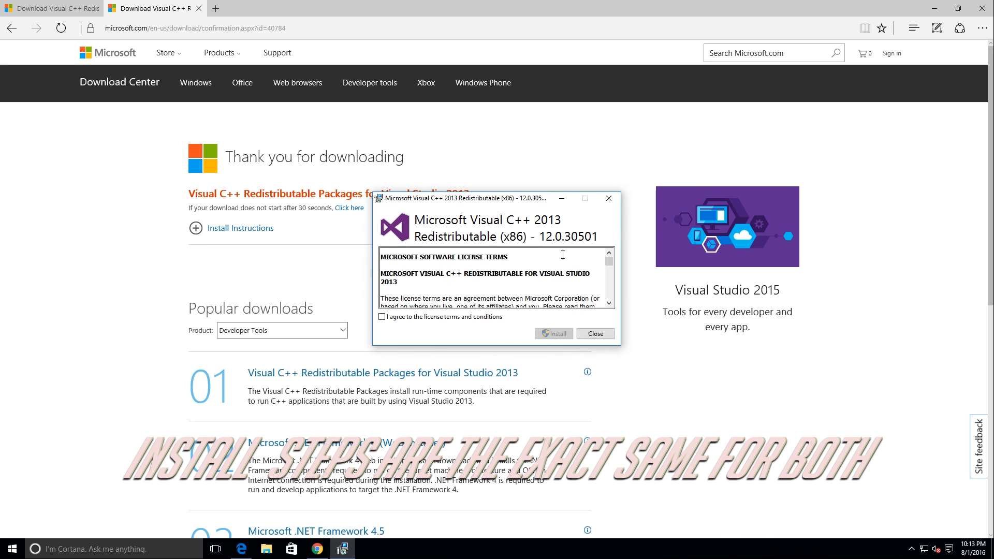
click(382, 317)
click(553, 334)
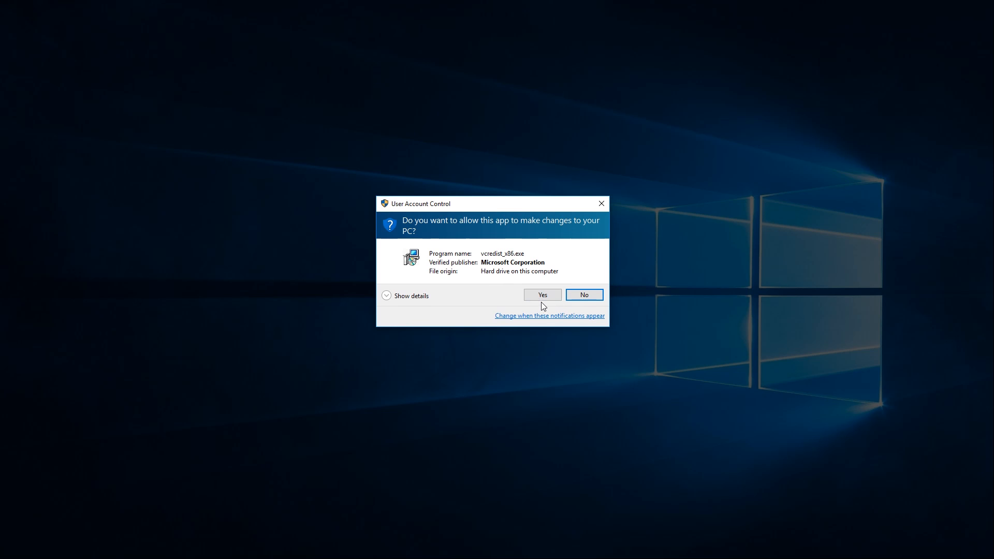
click(543, 299)
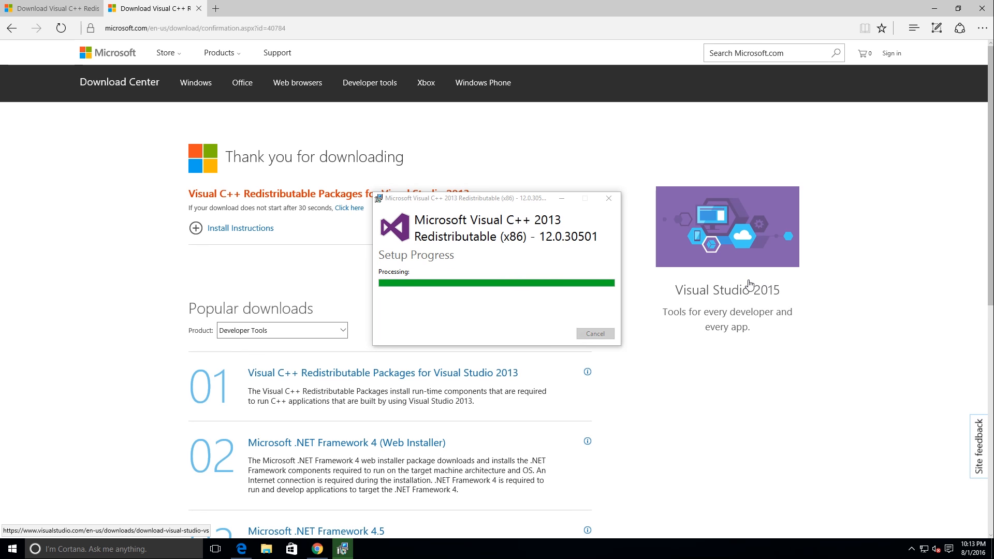
click(610, 335)
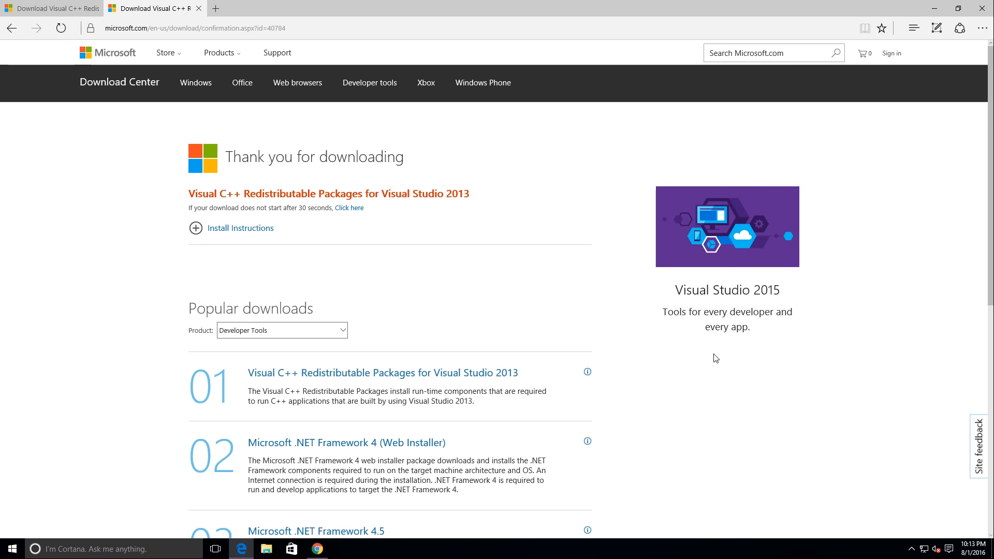
Step: Close Edge with all its tabs and relaunch OBS-Studio-0.15.2-With-Browser-Installer.exe from Chrome's downloads, allowing it to make changes
click(982, 9)
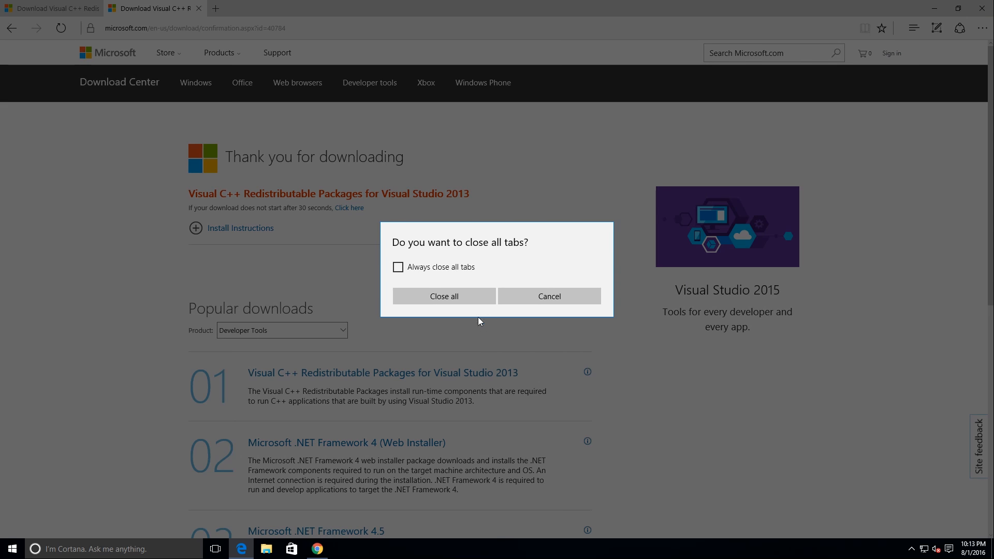
click(453, 303)
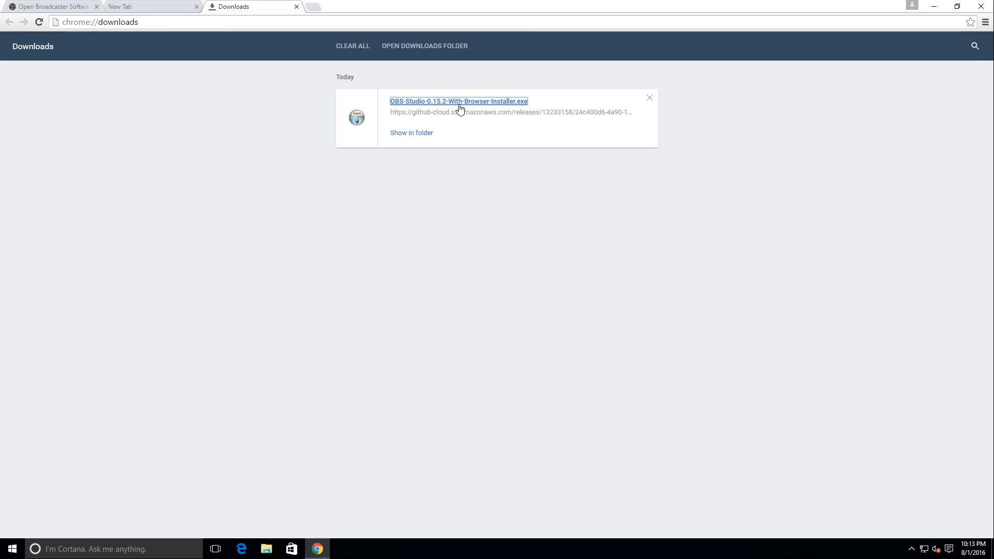
click(714, 196)
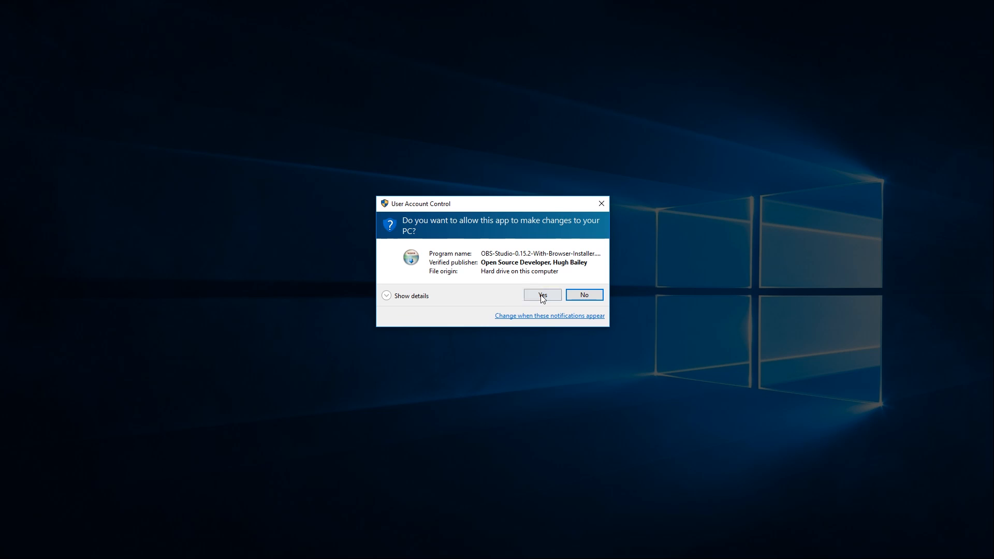
click(541, 295)
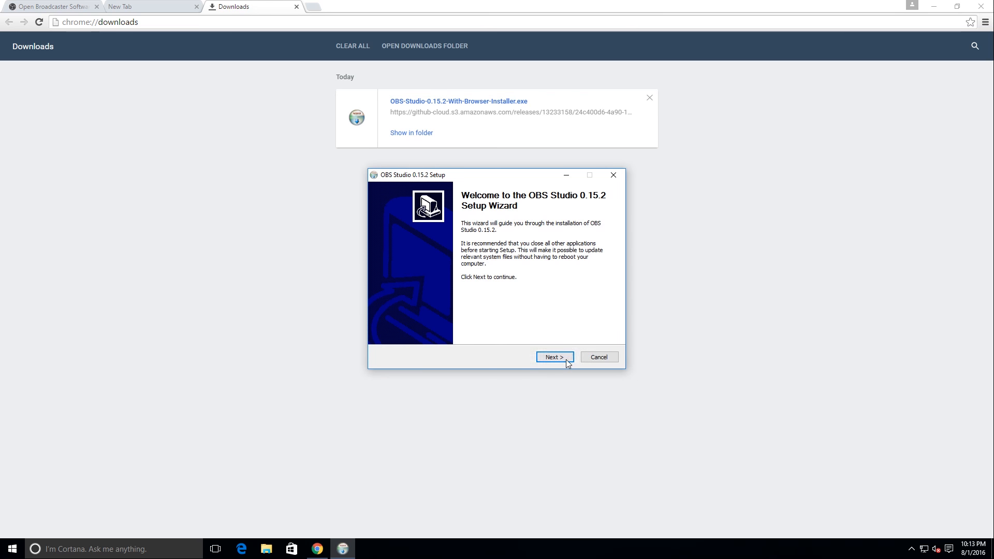
Step: Install OBS Studio 0.15.2 with the default options, finish with Run OBS Studio enabled, and bring its license agreement to the front
click(567, 361)
click(554, 362)
click(555, 362)
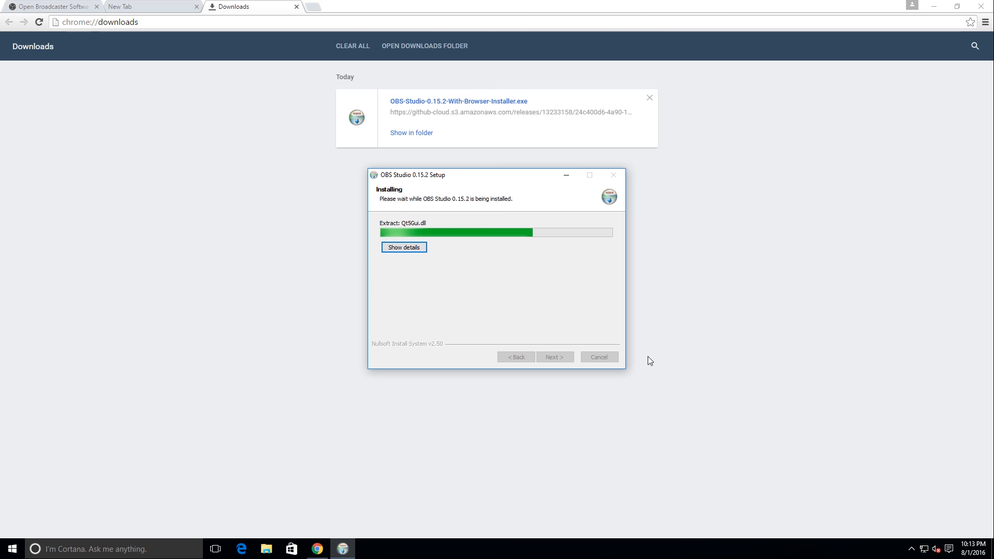
key(Return)
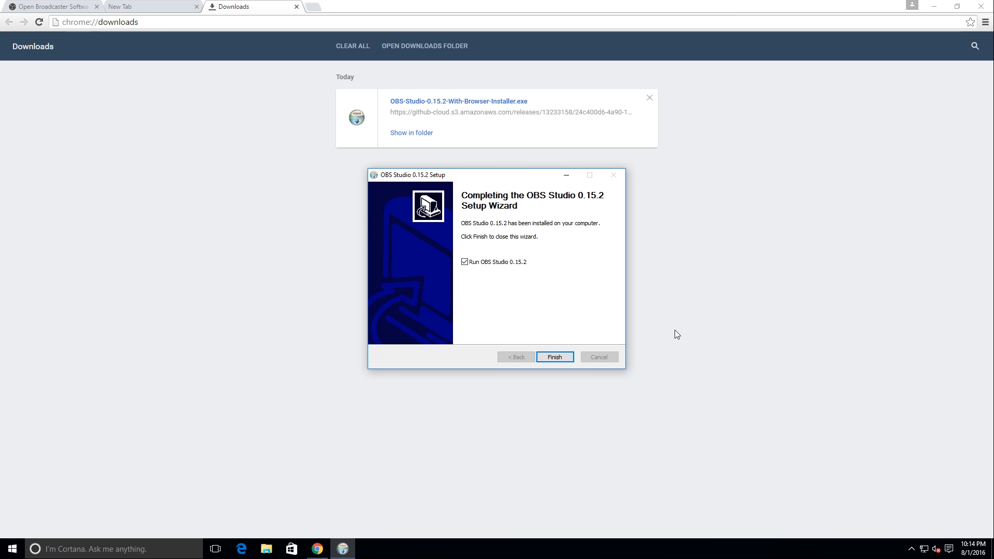
click(568, 359)
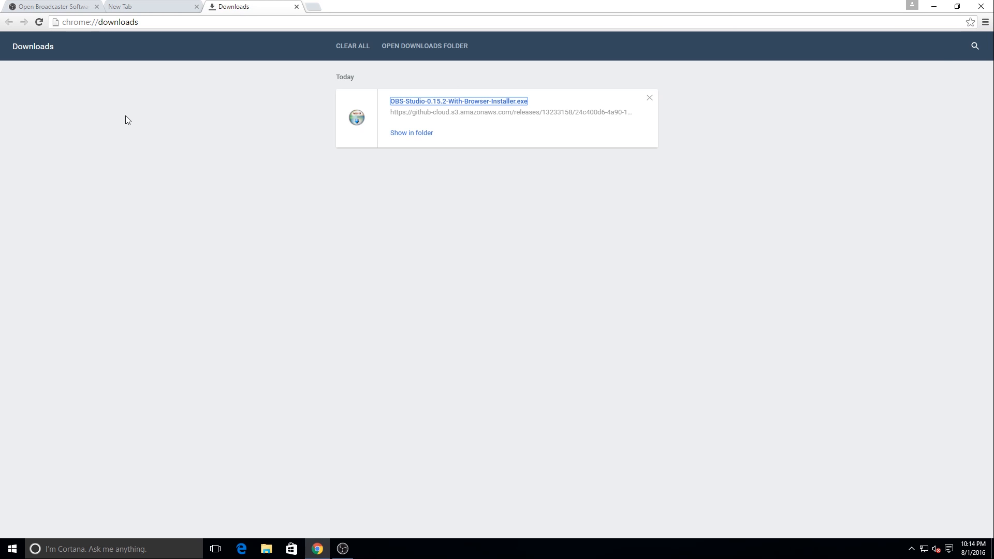
click(342, 549)
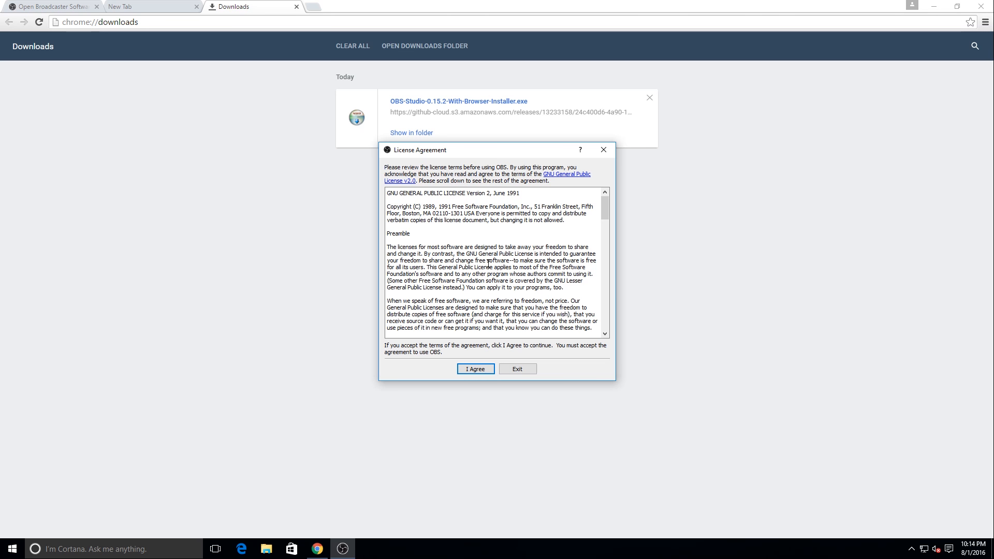
Step: Accept the OBS license agreement, and switch the interface theme to Dark in the general settings
click(485, 371)
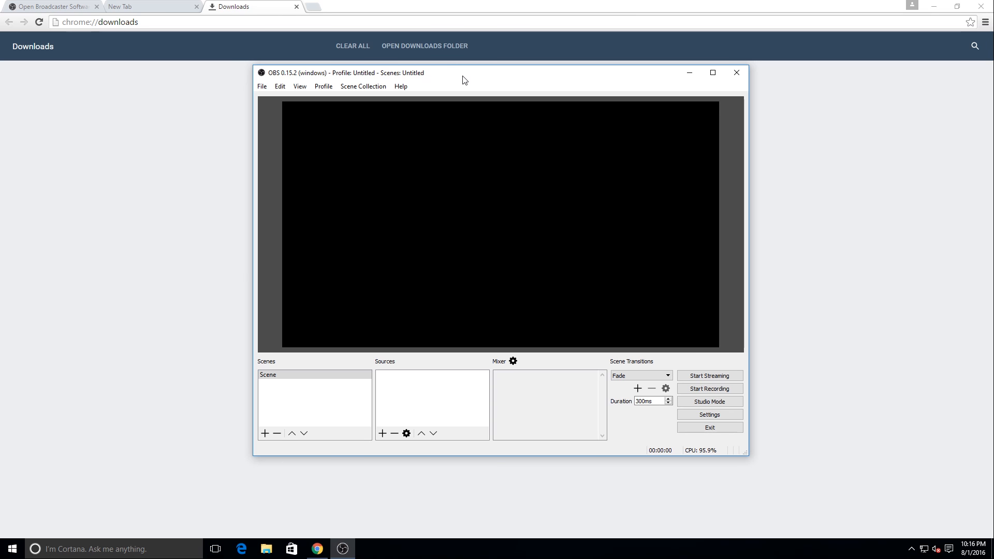
drag(522, 79, 681, 86)
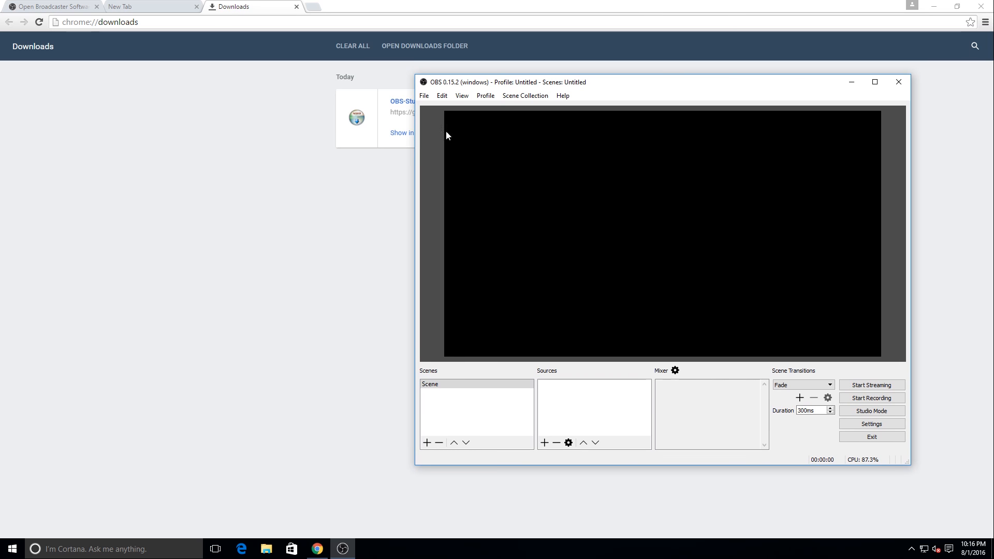
click(424, 96)
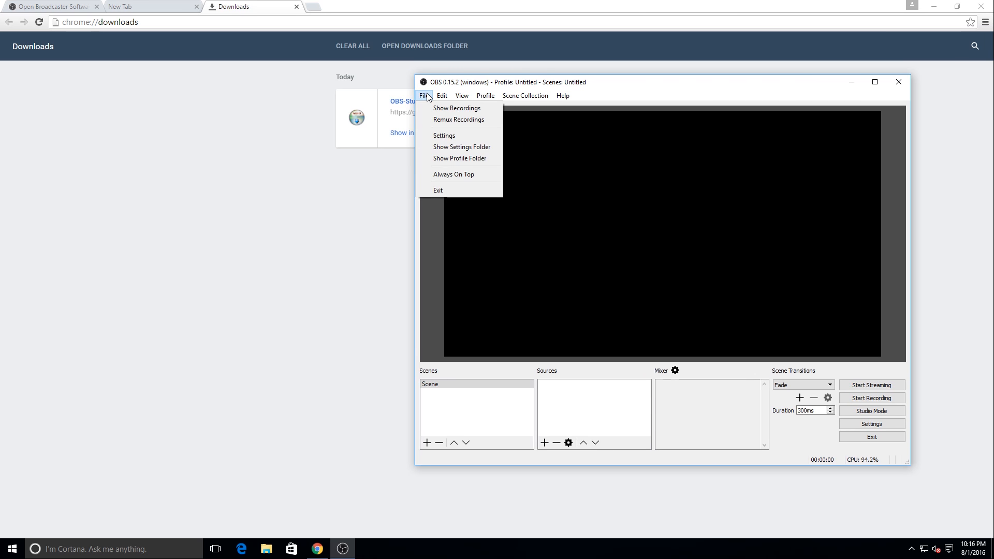
click(451, 135)
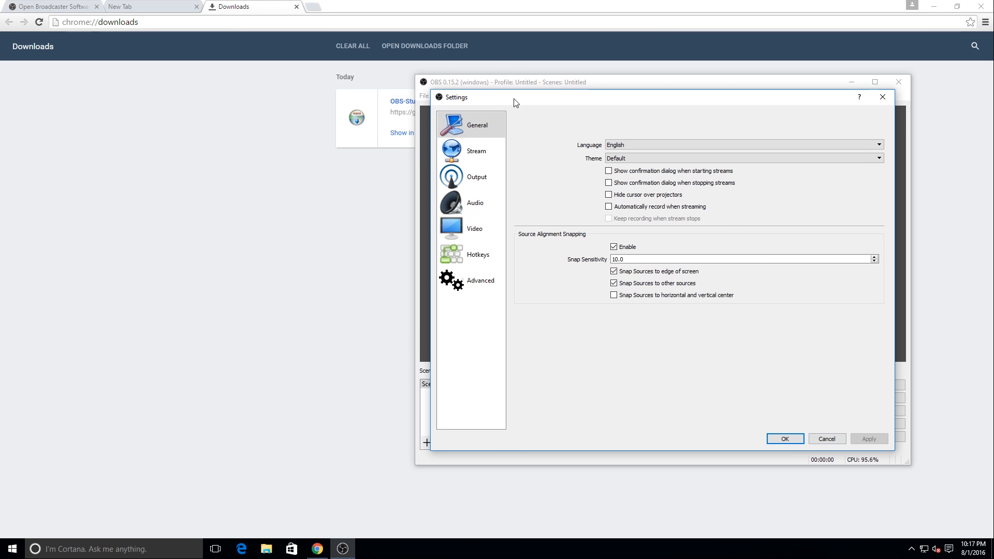
click(643, 160)
click(619, 168)
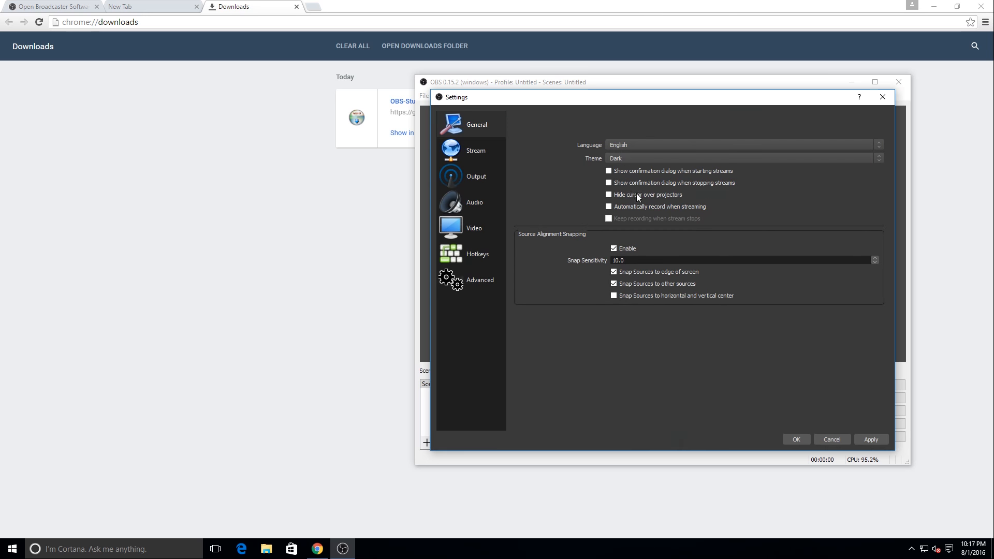
click(870, 441)
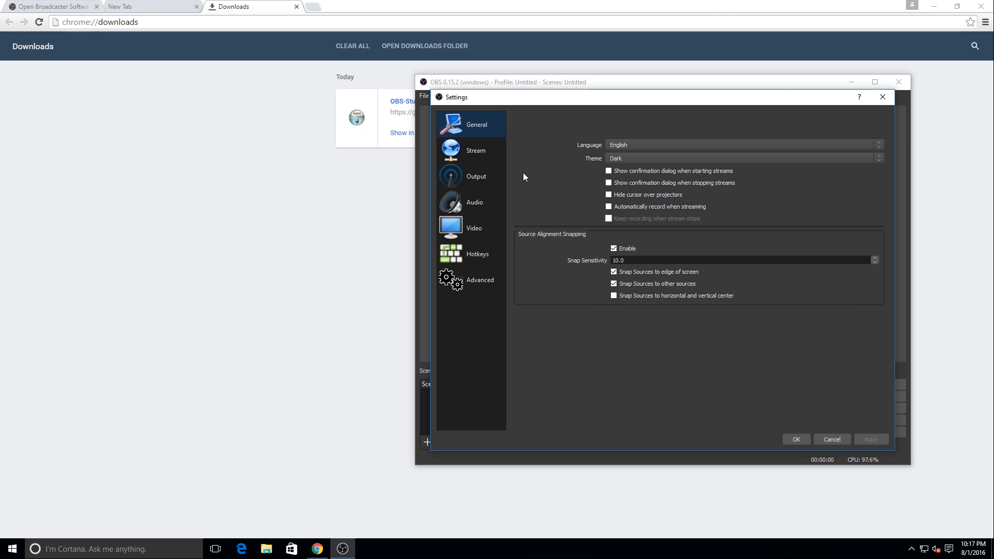
Step: In the stream settings, try YouTube / YouTube Gaming as the service, enable Show all services, and view the available ingest servers
click(492, 158)
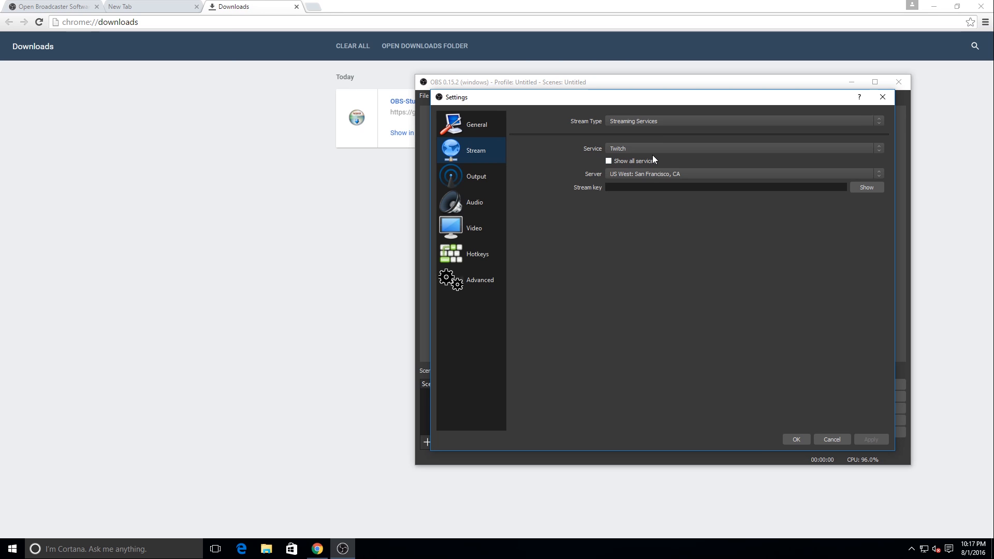
click(641, 148)
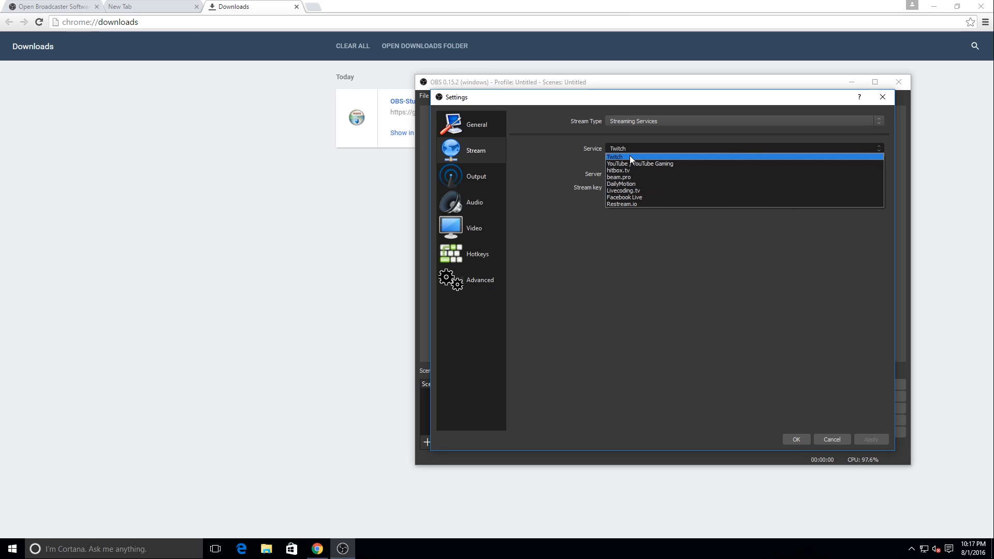
click(633, 226)
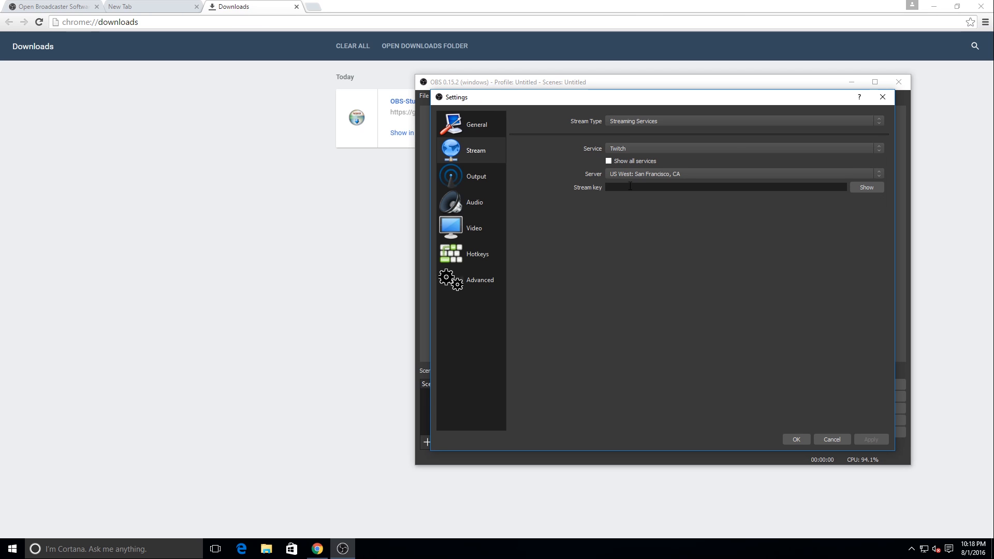
click(626, 148)
click(629, 162)
click(654, 174)
click(652, 163)
click(651, 163)
click(668, 175)
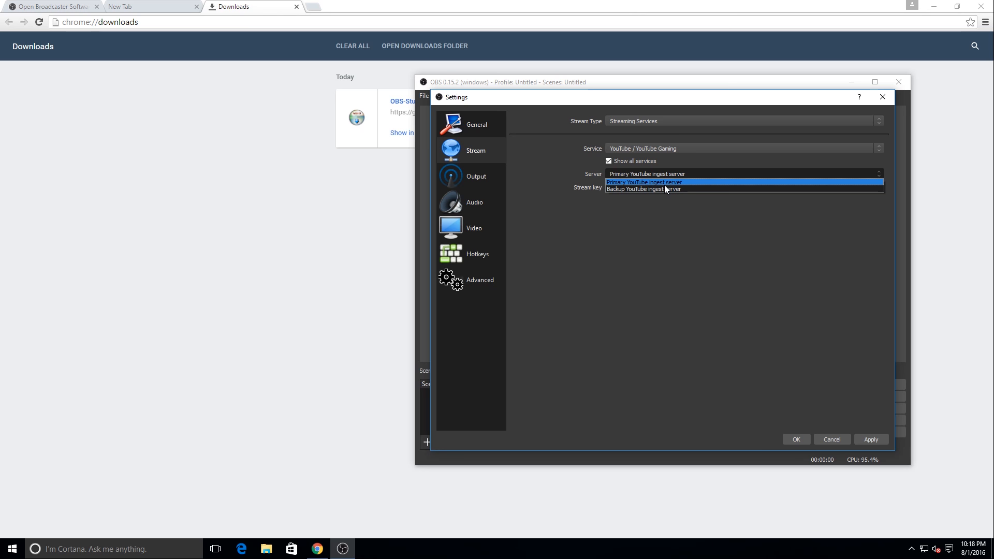
click(664, 187)
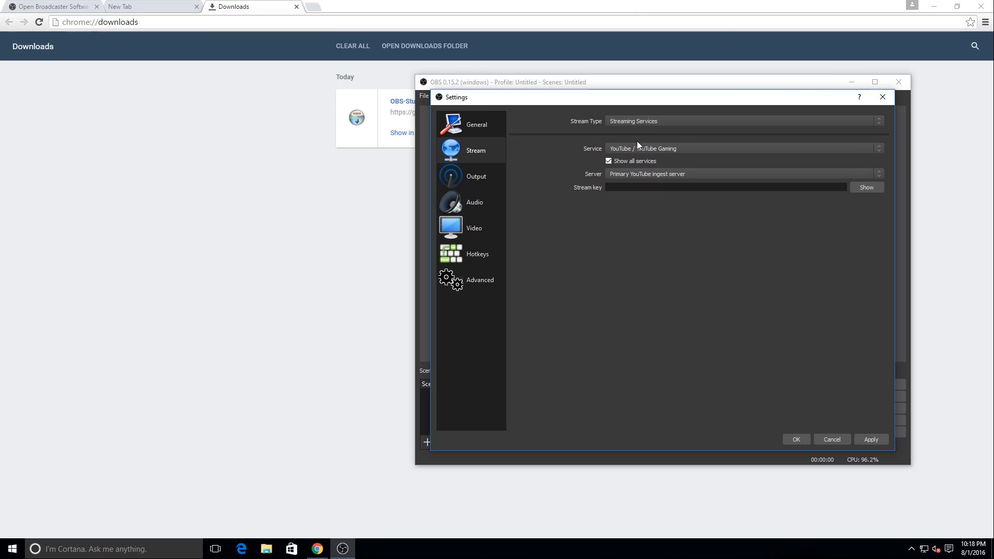
Step: Set the streaming service to Twitch with the US Central: Dallas, TX server, and put the cursor in the stream key field
click(638, 149)
click(626, 157)
click(652, 175)
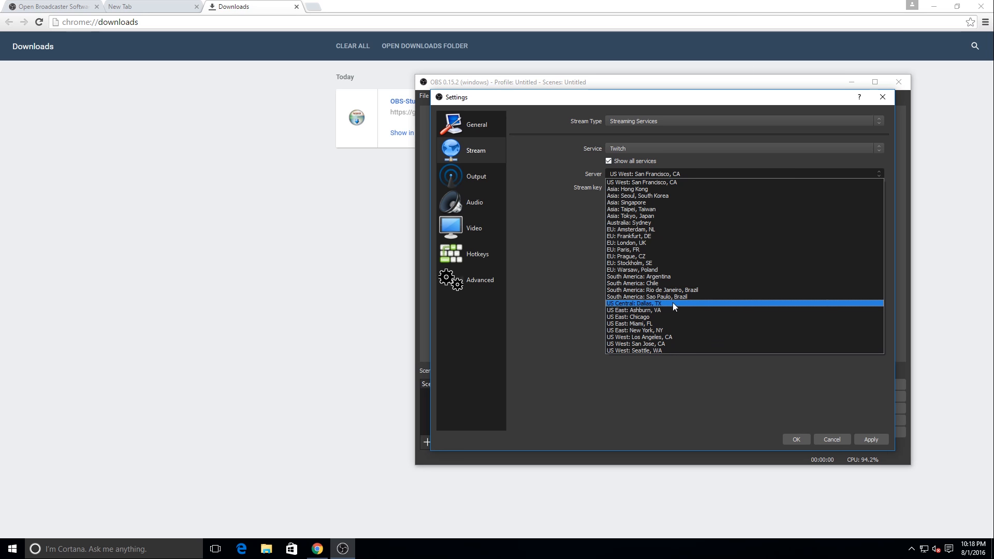
click(658, 304)
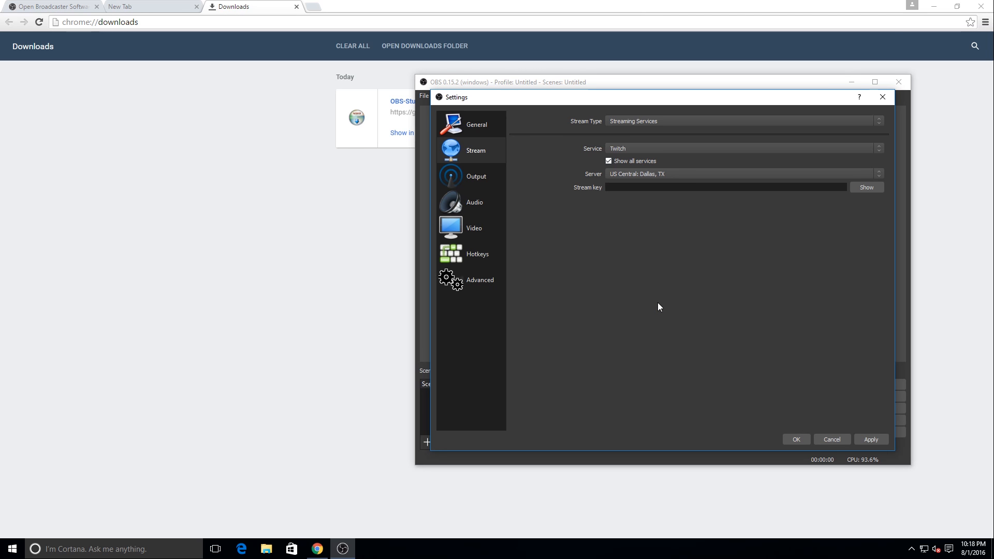
click(624, 185)
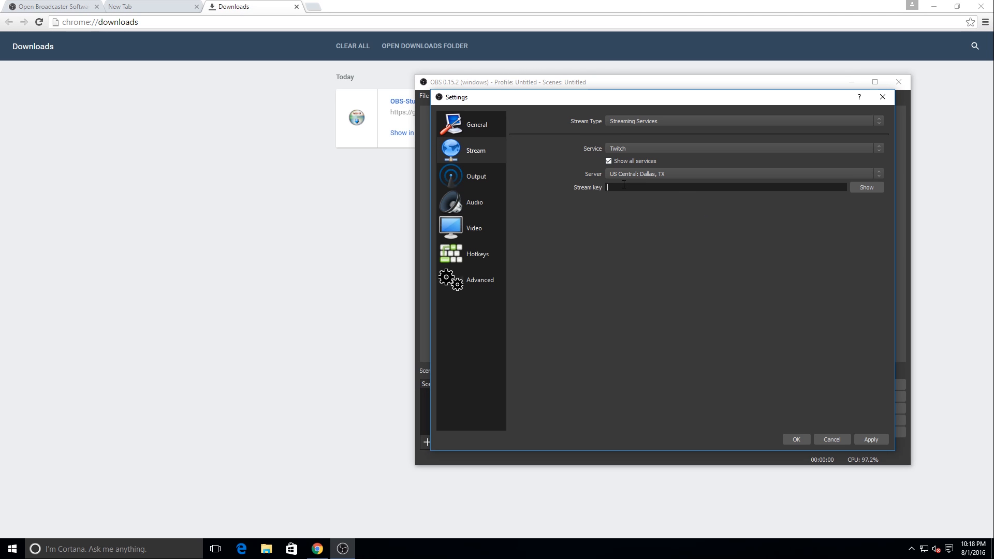
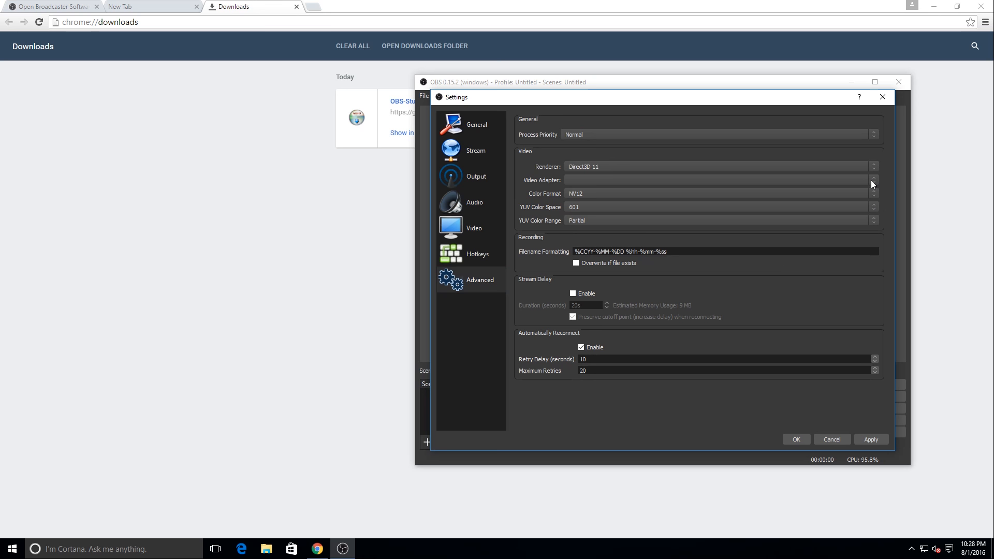
Step: Look through the process priority options in the advanced settings, and save and close the settings
click(623, 131)
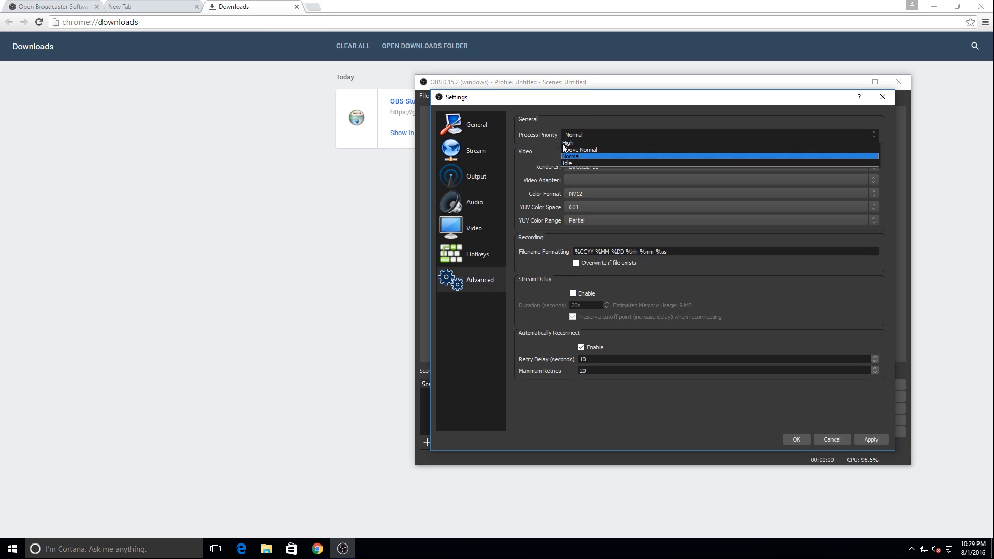
click(648, 121)
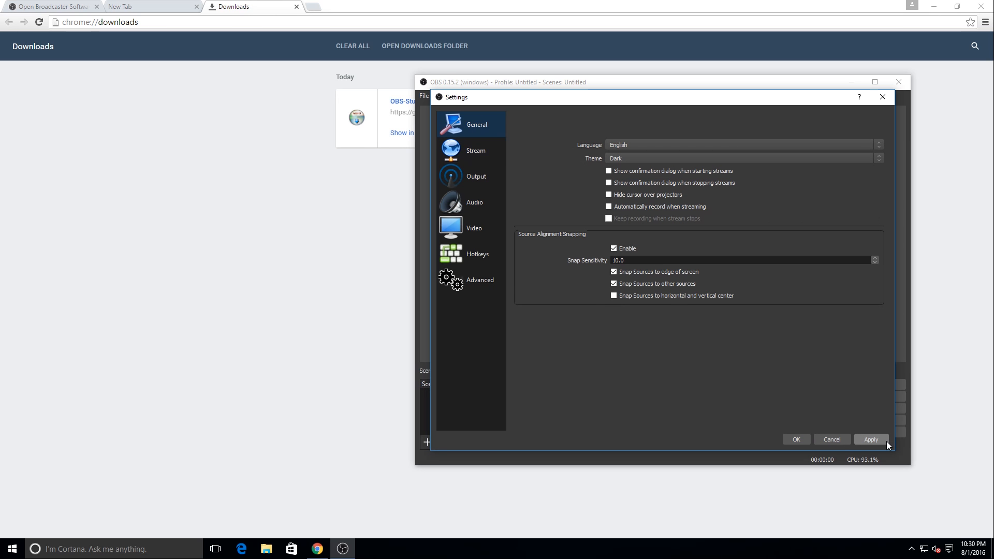
click(797, 438)
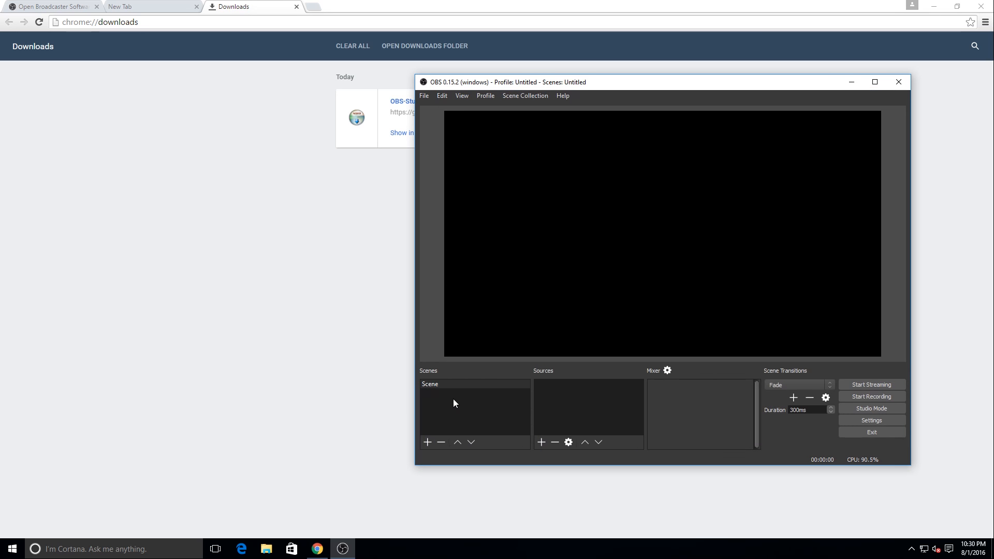
Step: Add a new Display Capture source named Monitor 1 that captures Display 0 including the cursor
click(537, 441)
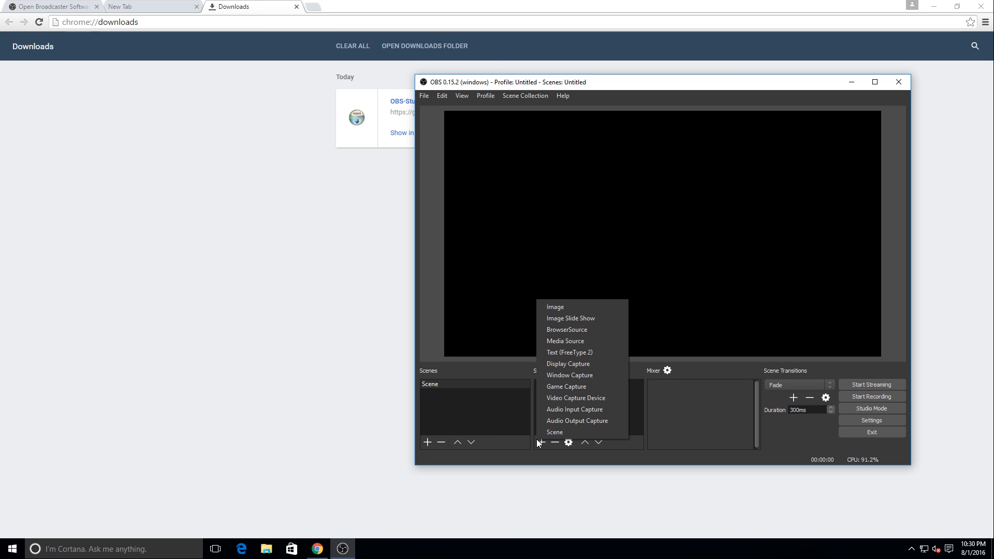
click(585, 363)
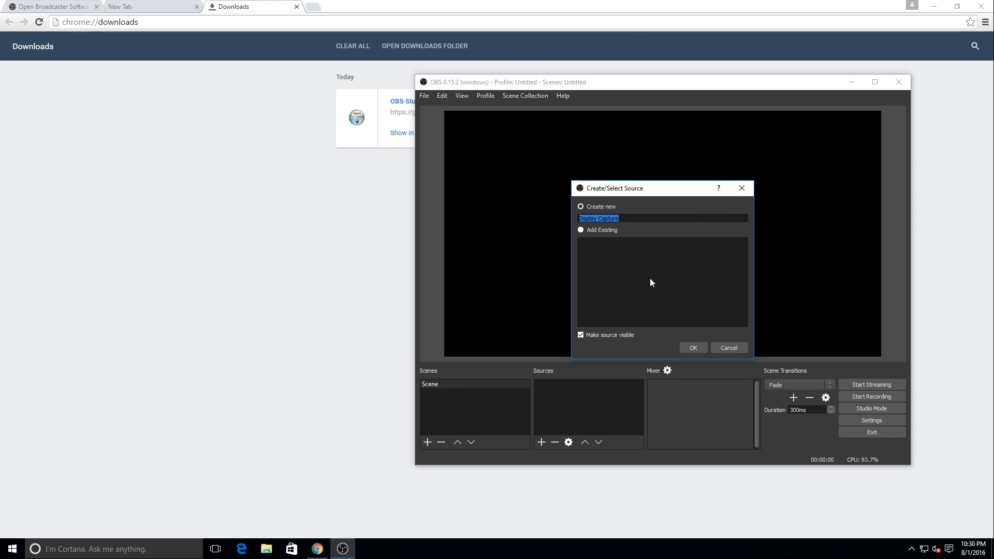
key(BackSpace)
text(Monitor 1)
click(698, 344)
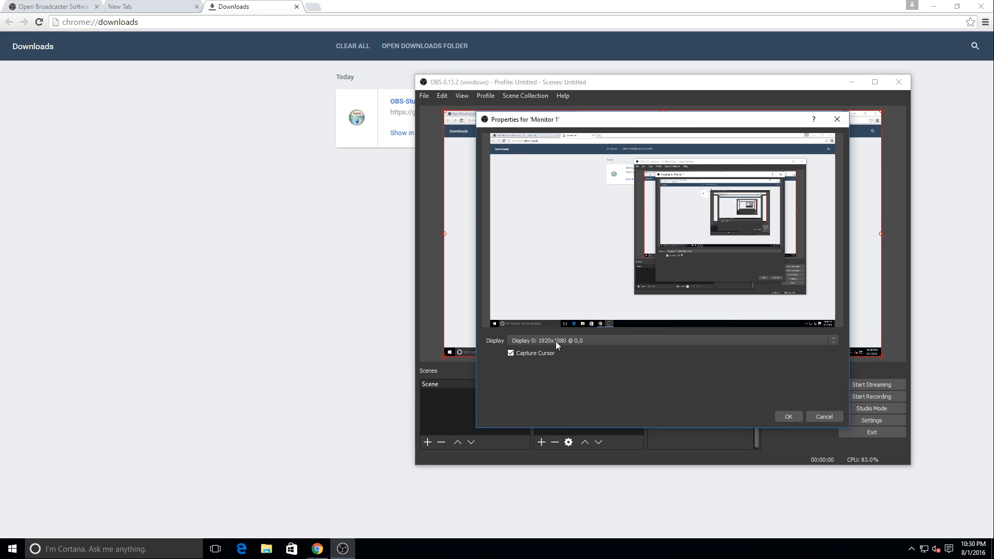
click(793, 415)
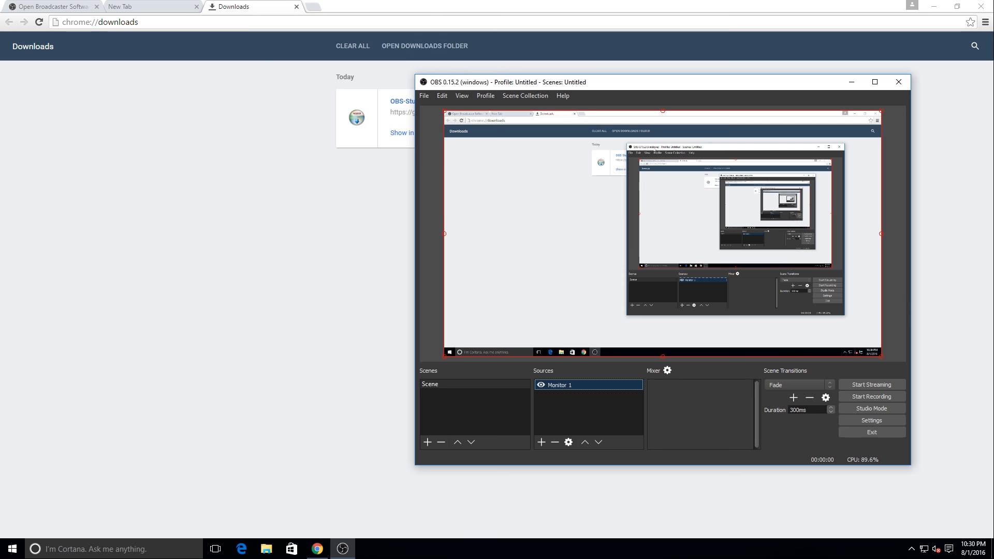
Step: Check the live display capture by opening Google Search in Chrome beside the OBS window, and close Chrome
drag(477, 84, 657, 164)
drag(332, 4, 196, 7)
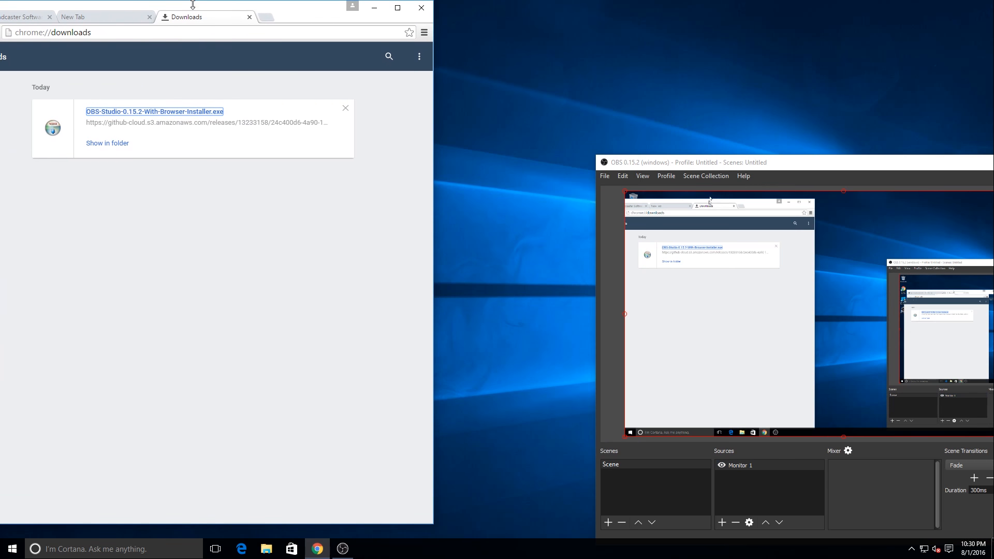
click(105, 31)
click(92, 17)
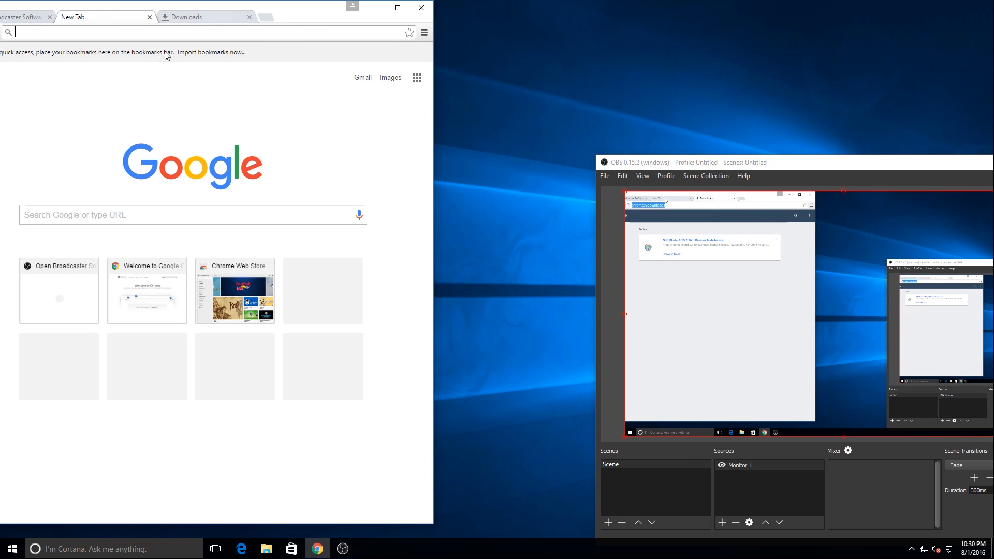
click(417, 78)
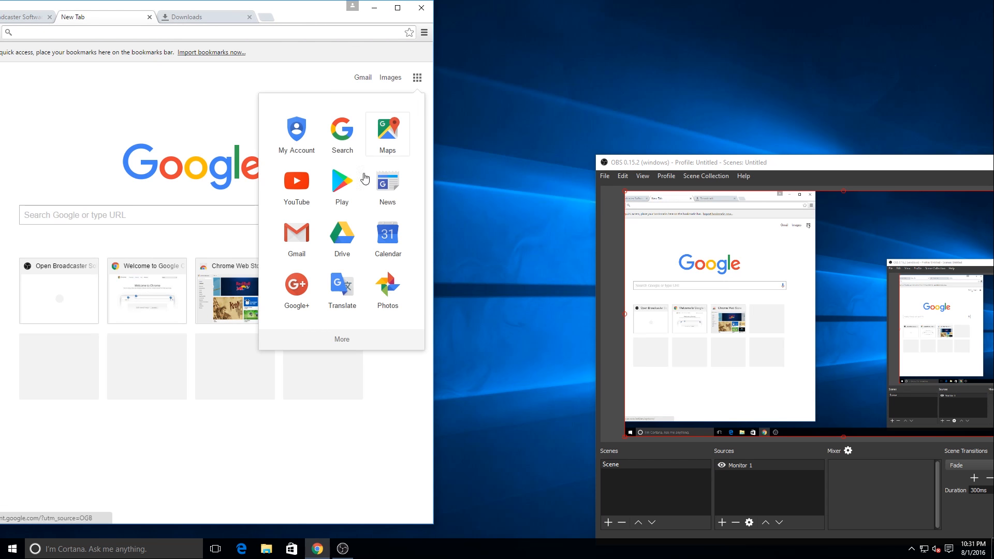
click(348, 135)
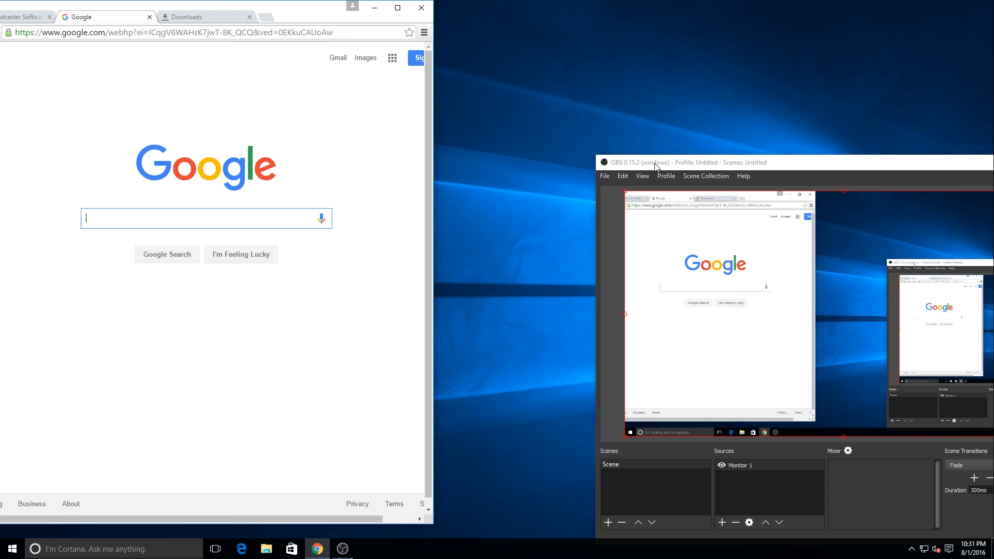
drag(660, 165, 446, 30)
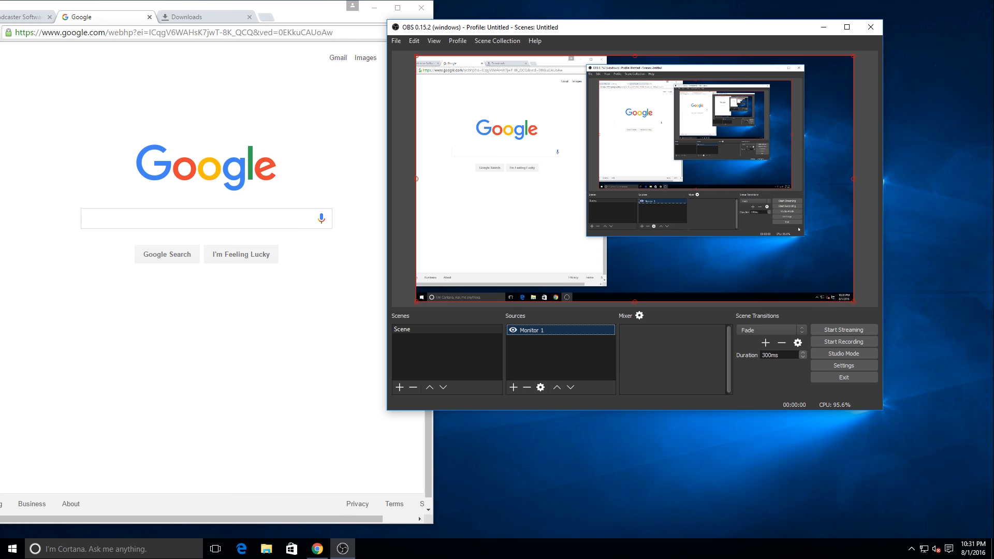
click(428, 13)
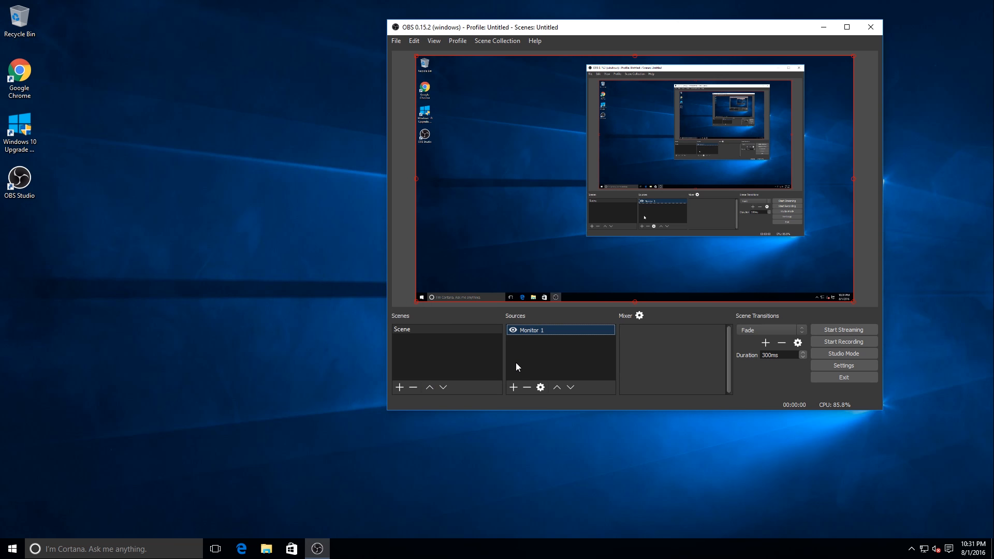
Step: Add a Game Capture source with its default name, with Capture any fullscreen application disabled and the window left blank
click(516, 388)
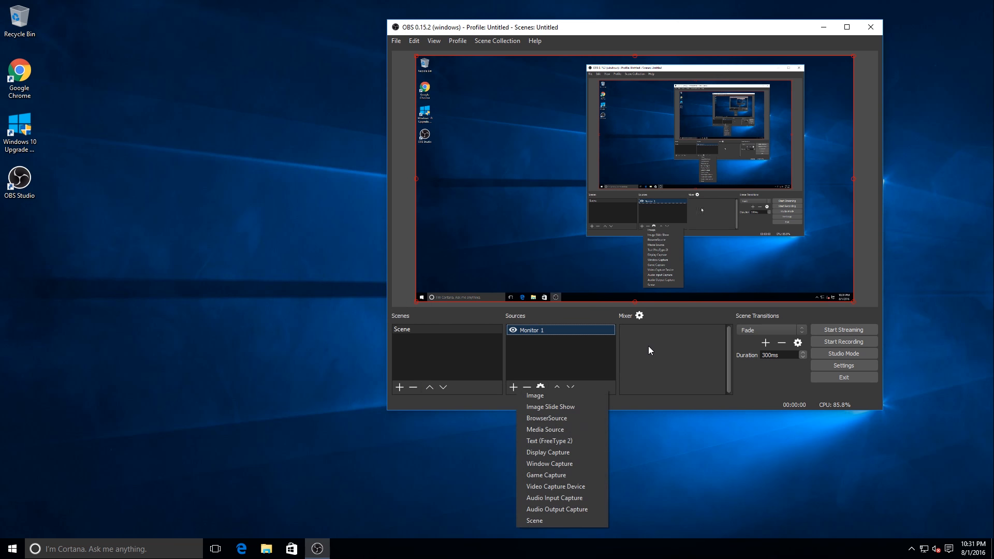
click(564, 476)
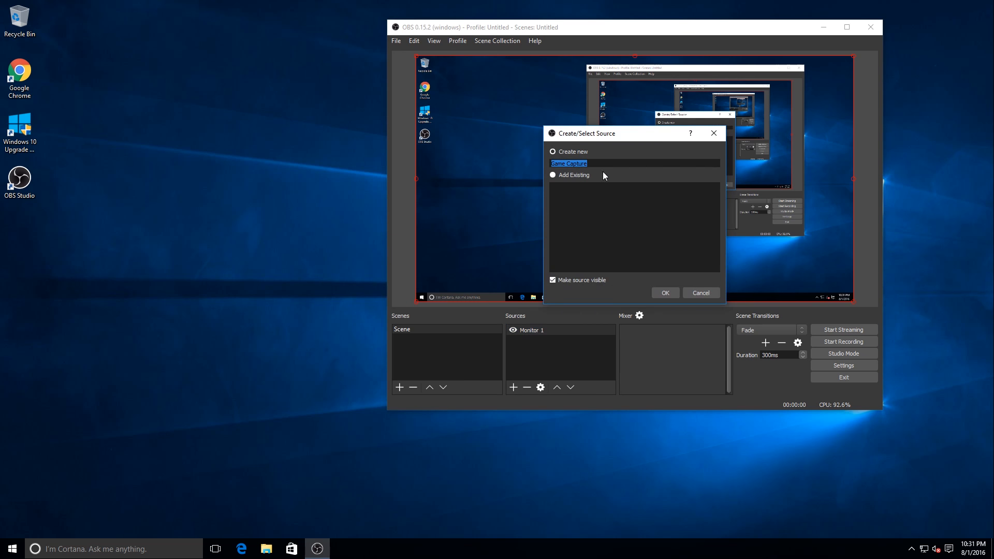
click(655, 294)
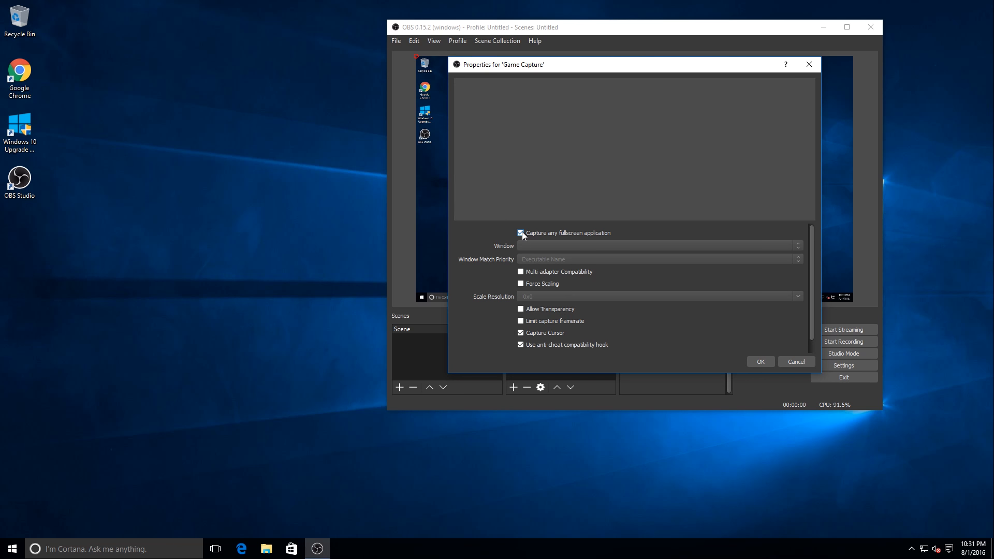
click(521, 233)
click(605, 247)
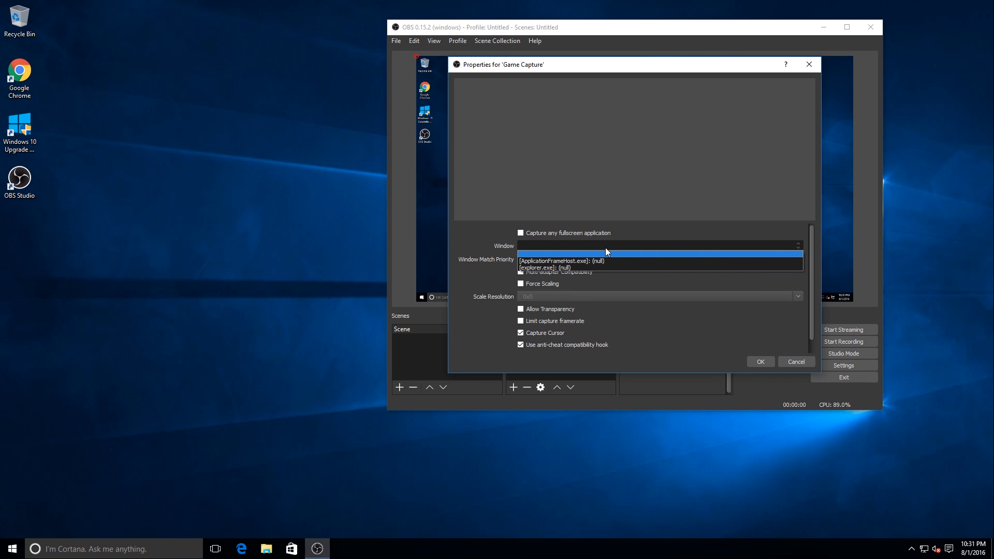
click(524, 256)
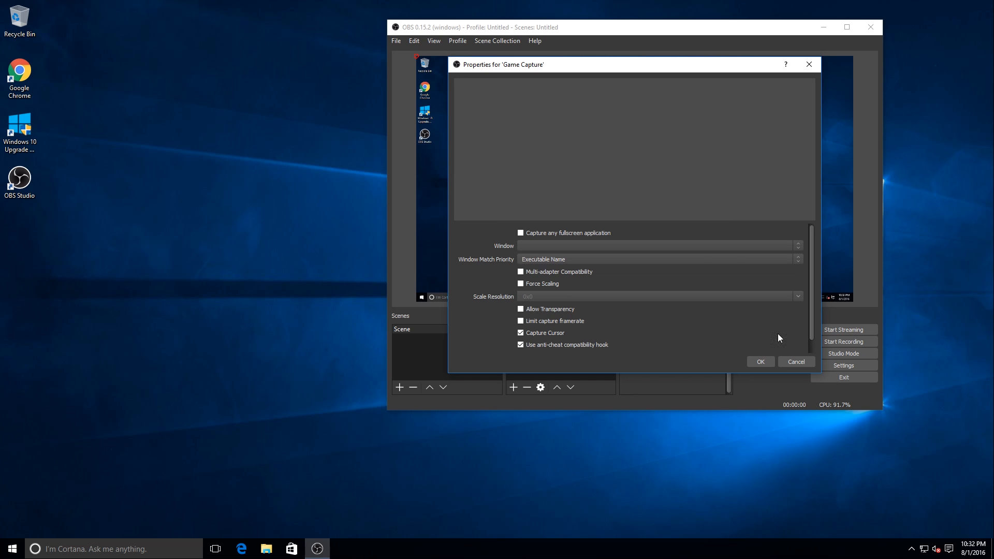
click(759, 362)
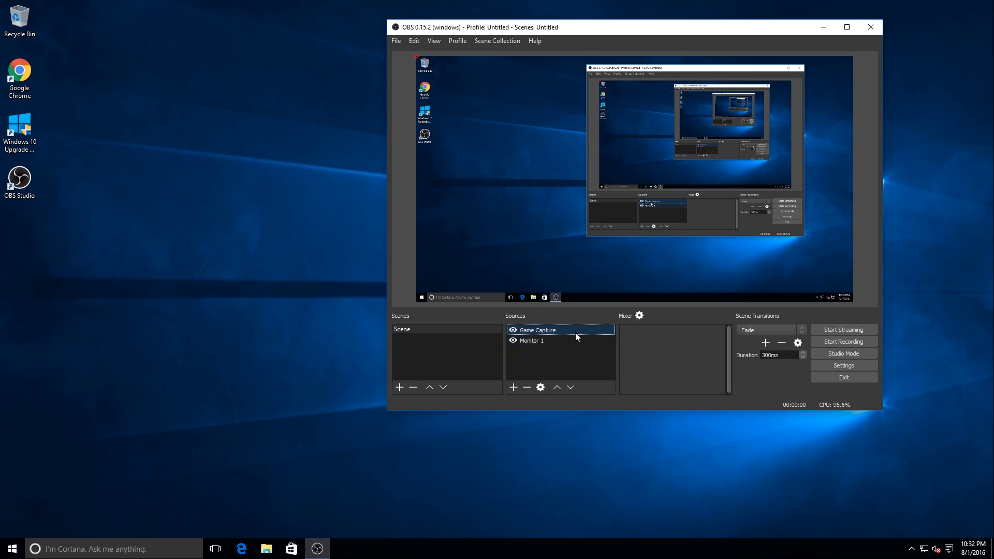
Step: Add a new Audio Input Capture source with its default name, leaving device timestamps disabled
click(514, 388)
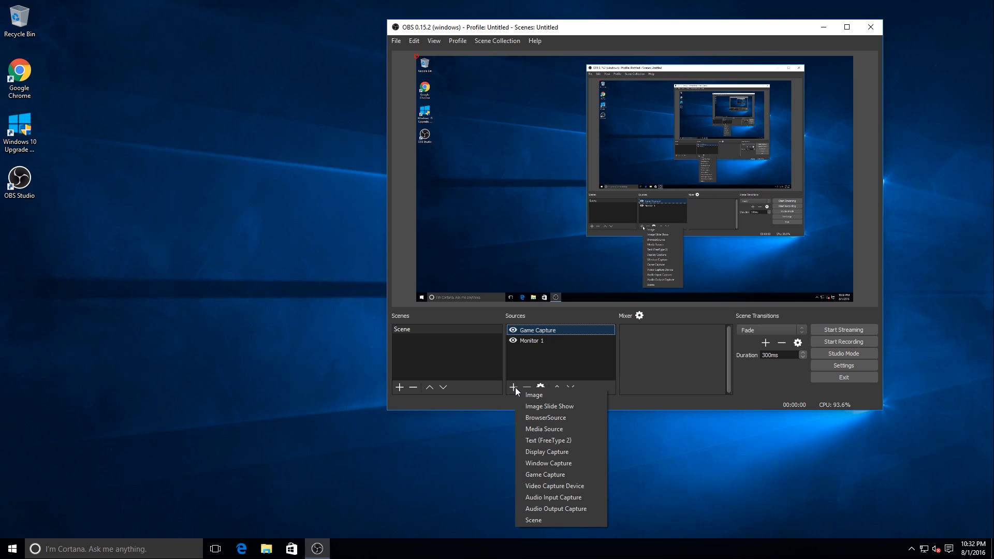
click(548, 497)
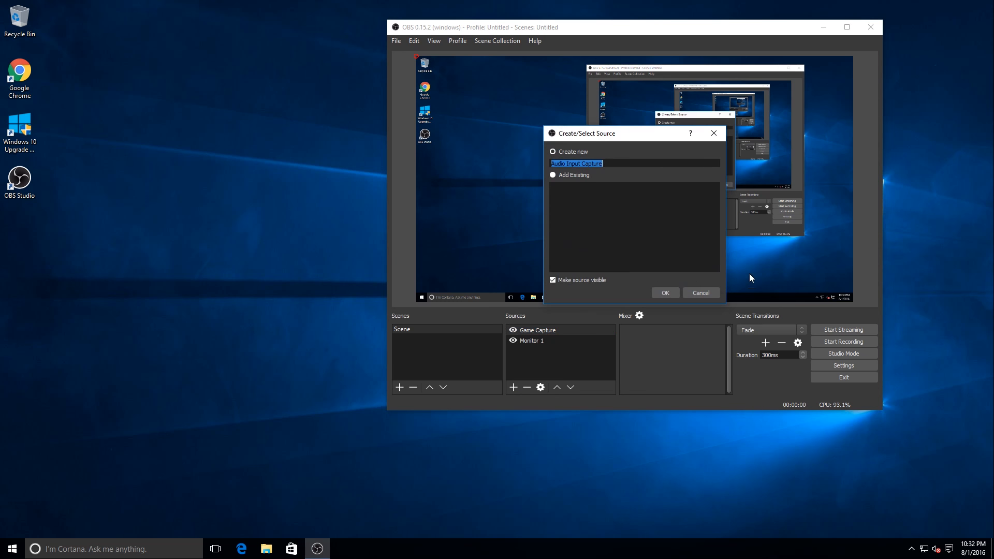
click(675, 292)
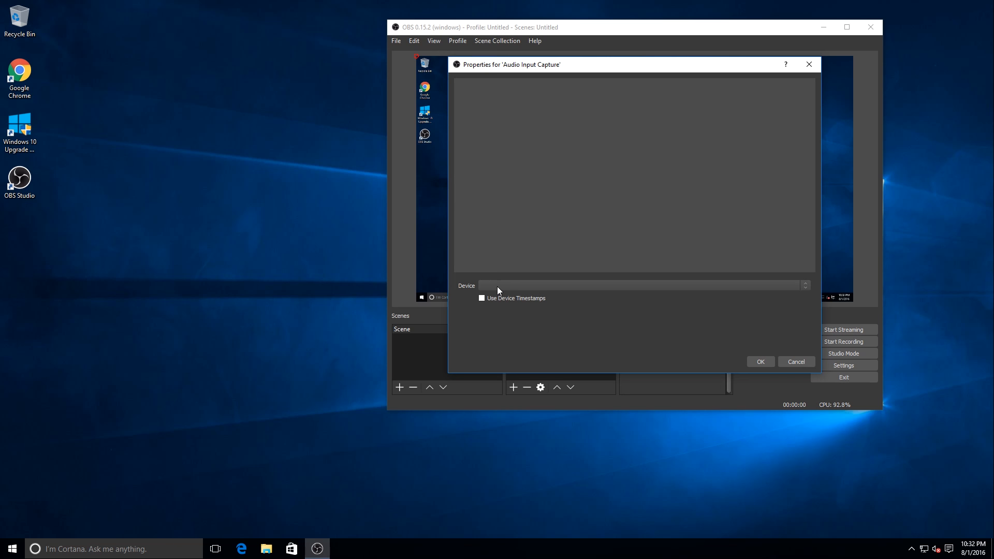
click(771, 361)
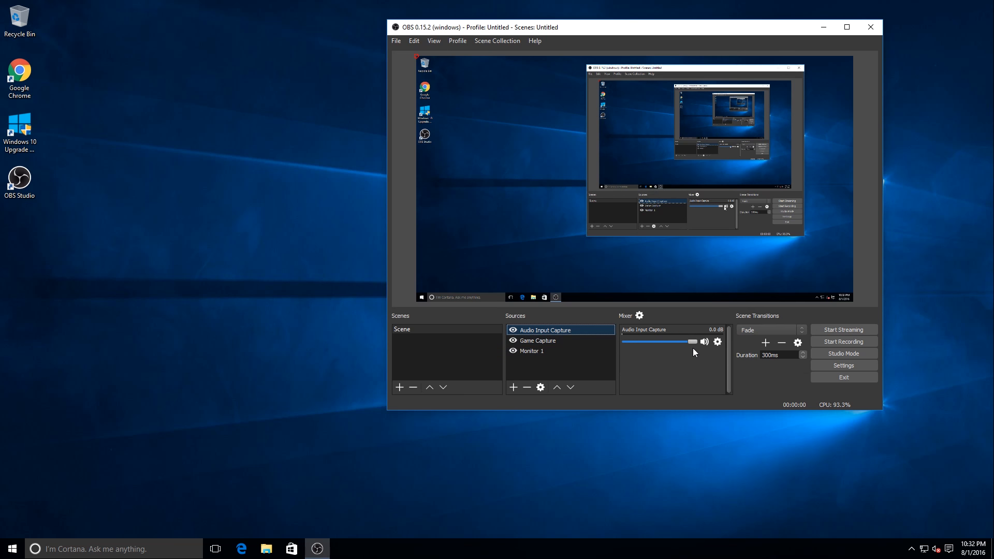
drag(687, 343, 714, 344)
click(531, 345)
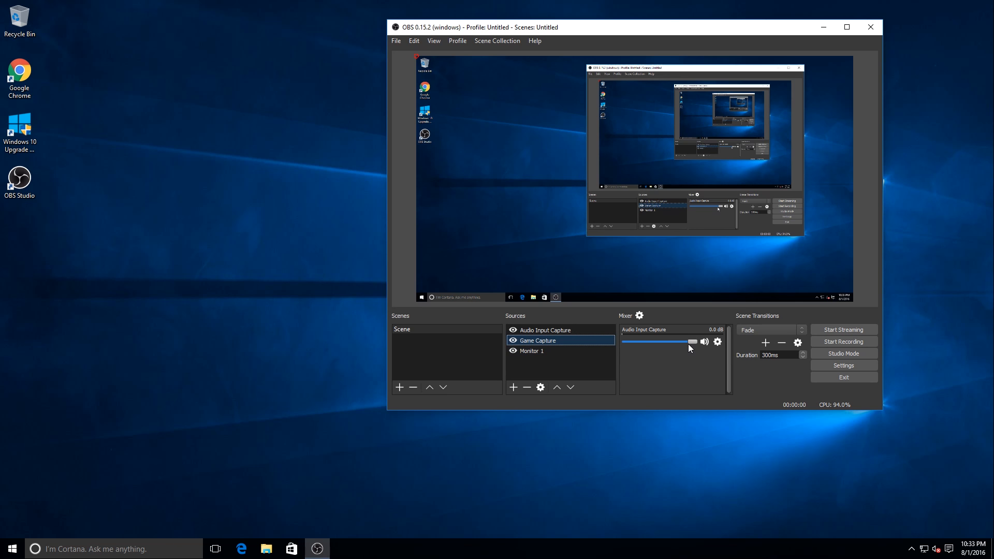
drag(688, 344, 708, 344)
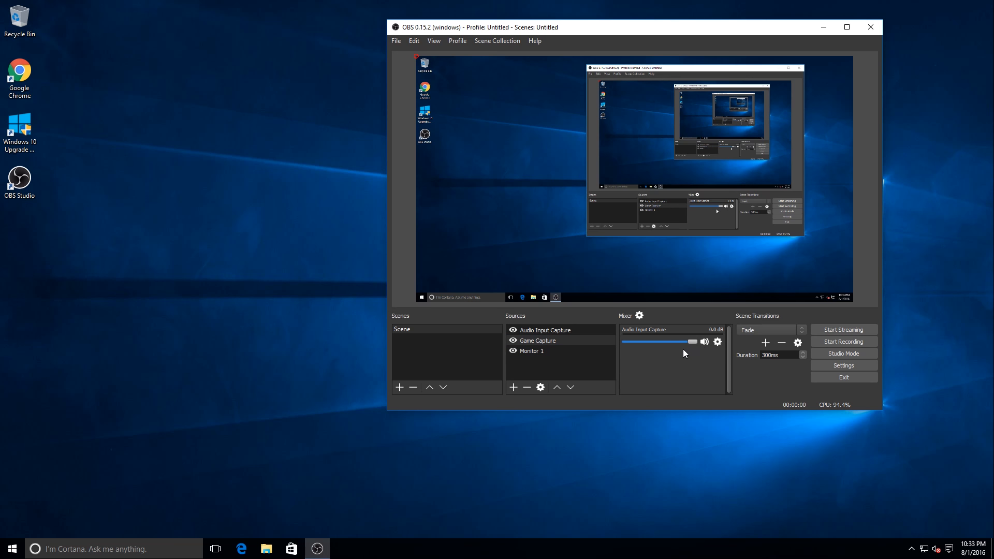
click(530, 351)
click(535, 332)
click(534, 341)
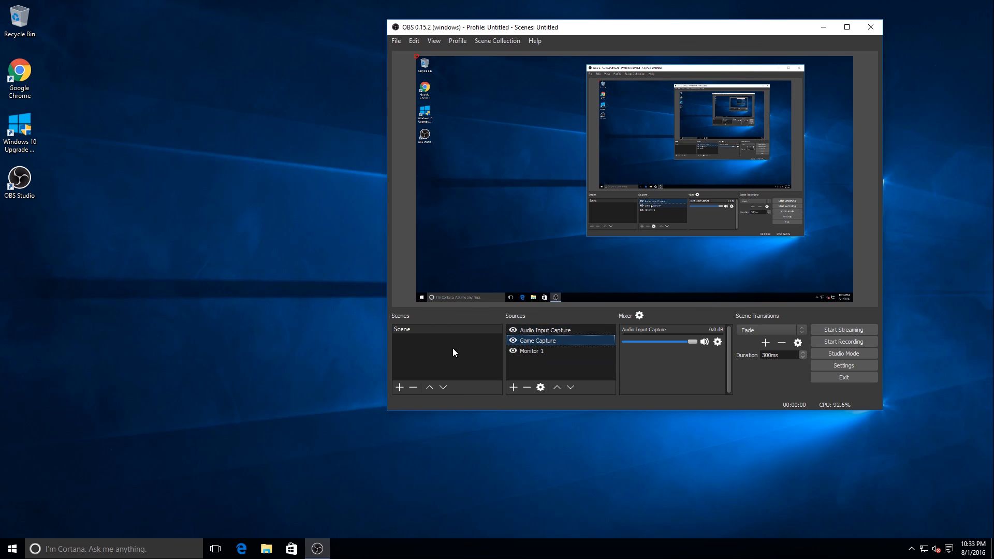
click(445, 348)
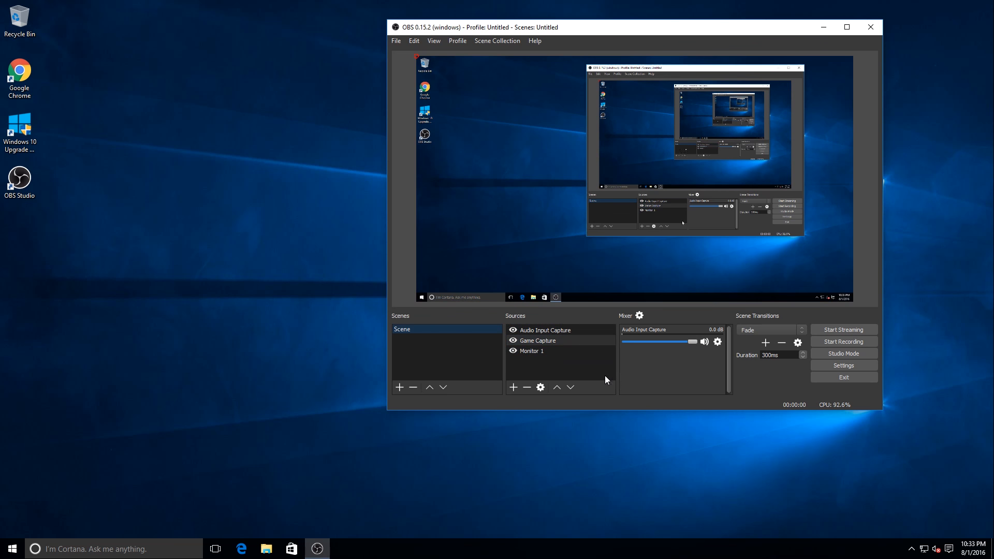
Step: Add a Text (FreeType 2) source with its default name and enter the text "Hello World!"
click(514, 389)
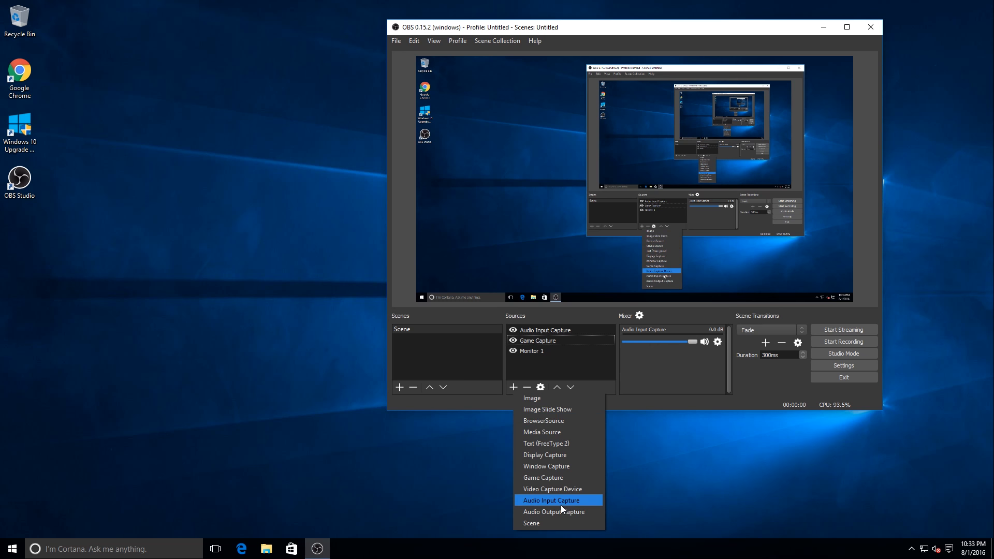
click(557, 443)
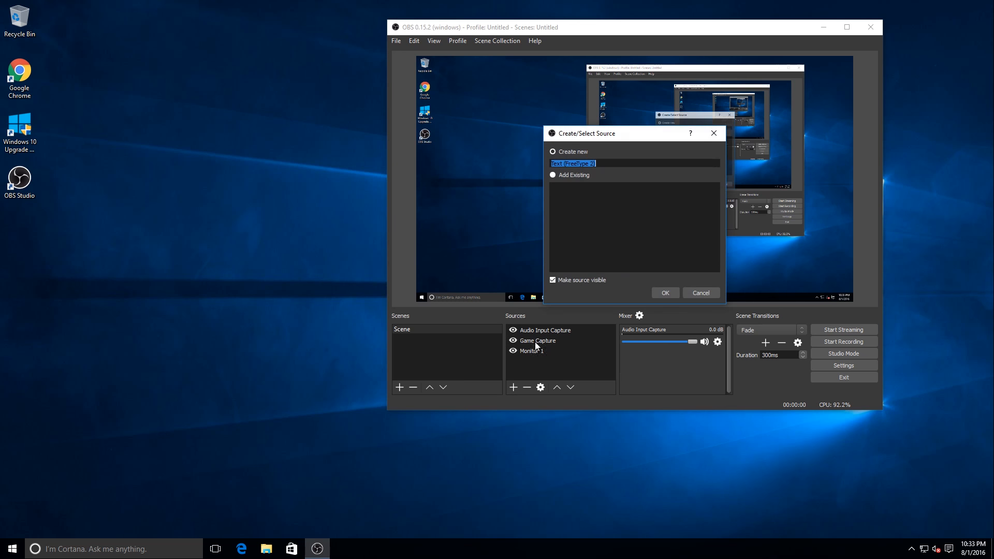
click(665, 292)
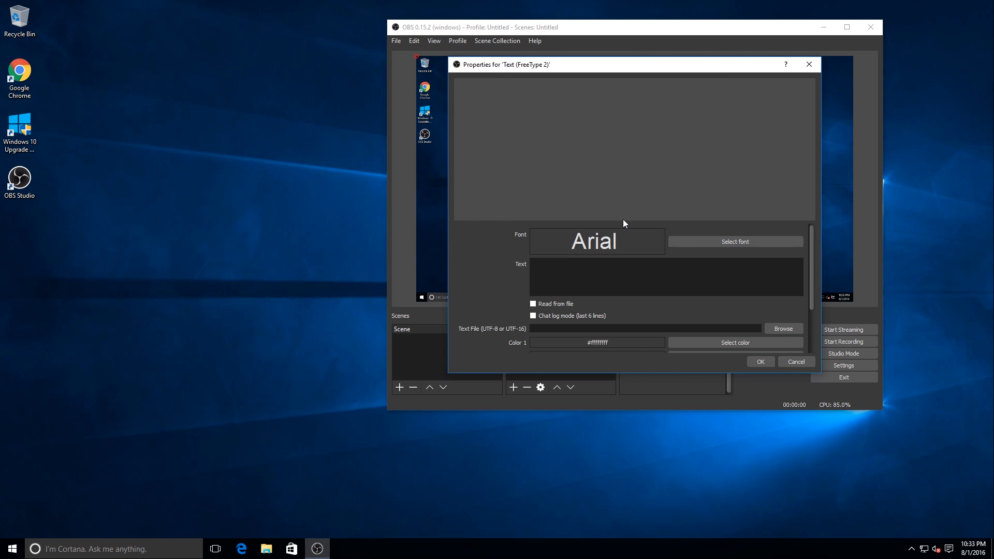
text(Hello)
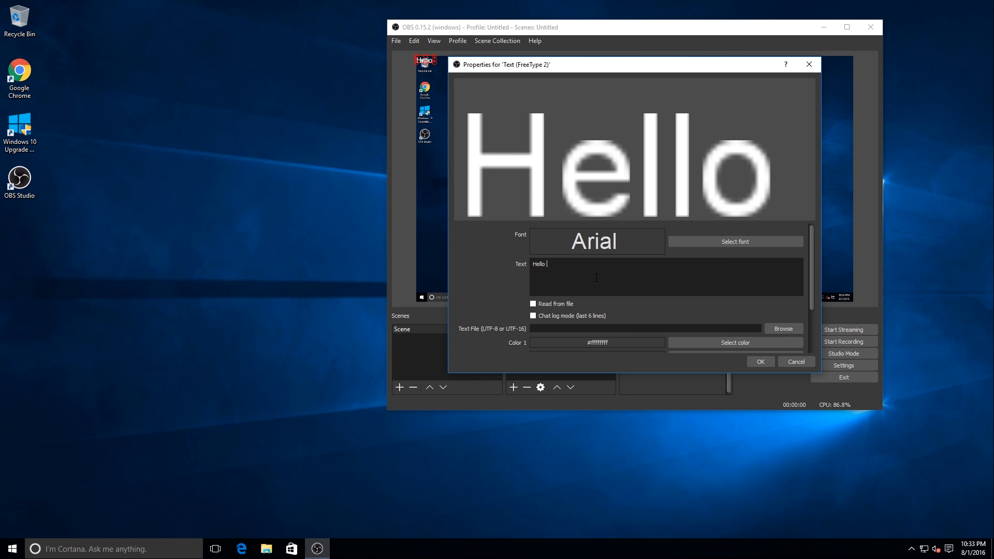
text( Wolrd)
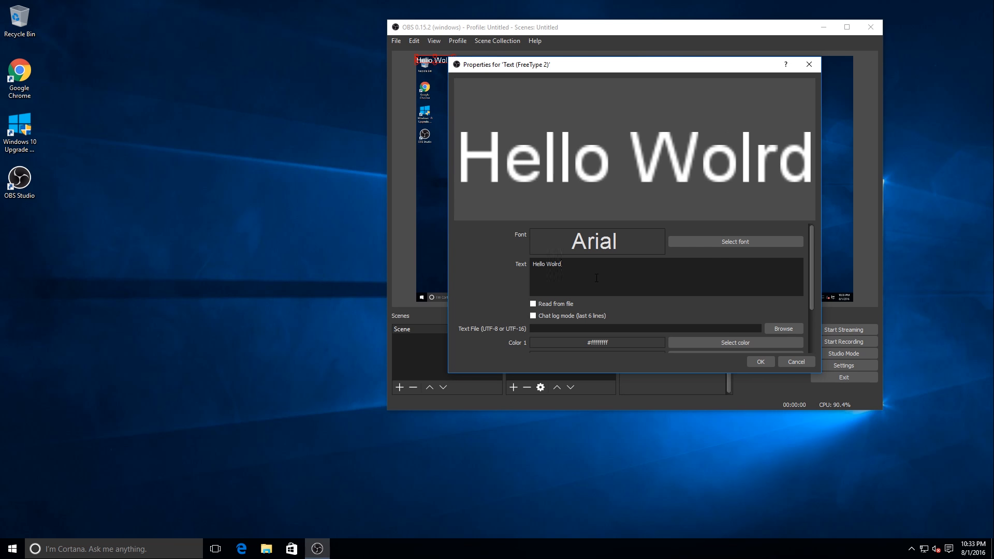
key(BackSpace)
key(BackSpace)
key(BackSpace)
text(rld!)
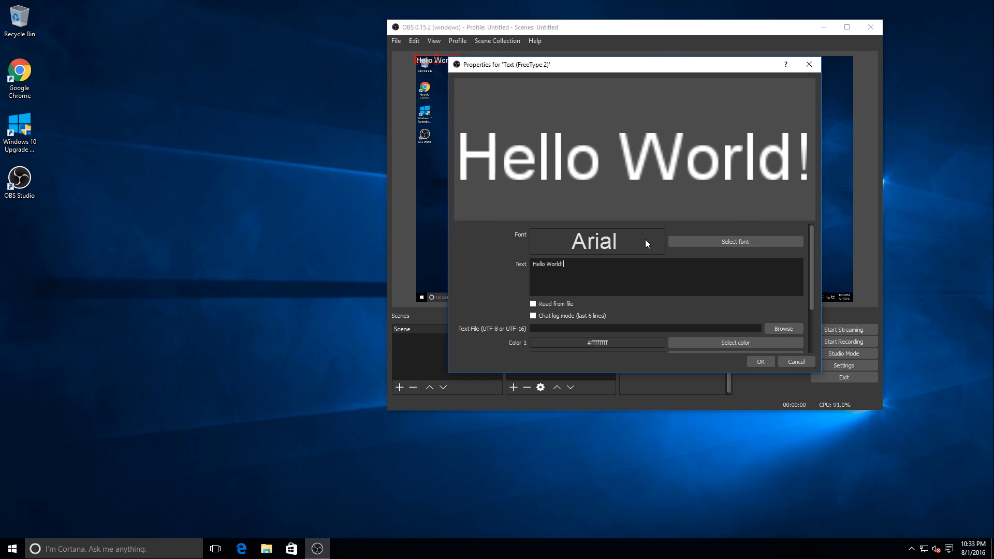
Step: Set the text source's font to Calibri, trying out the Latin writing system along the way
click(690, 241)
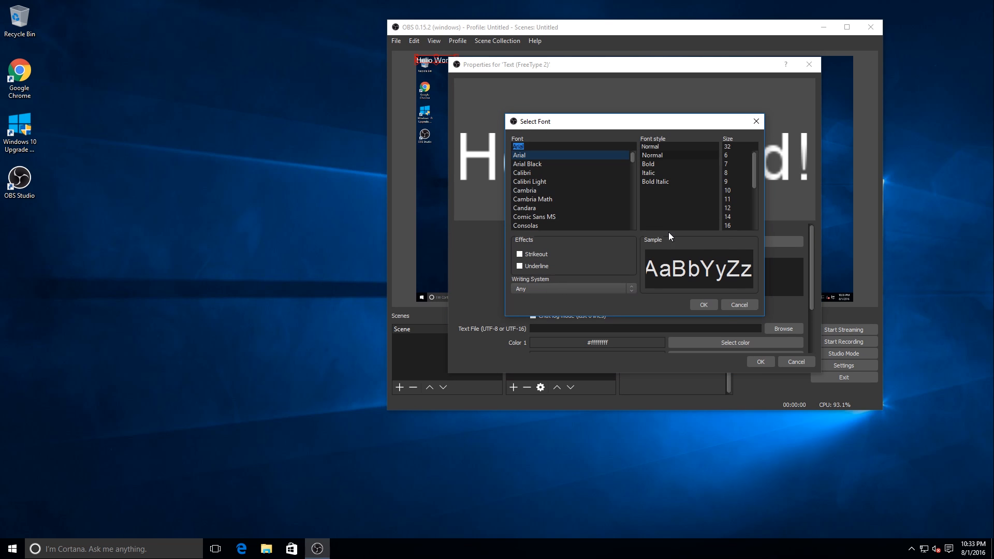
click(528, 173)
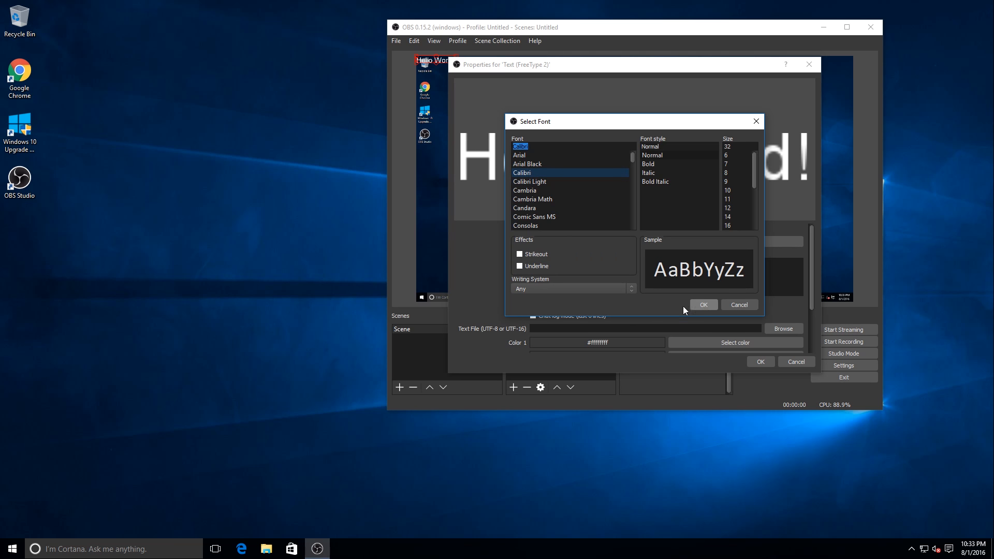
click(630, 288)
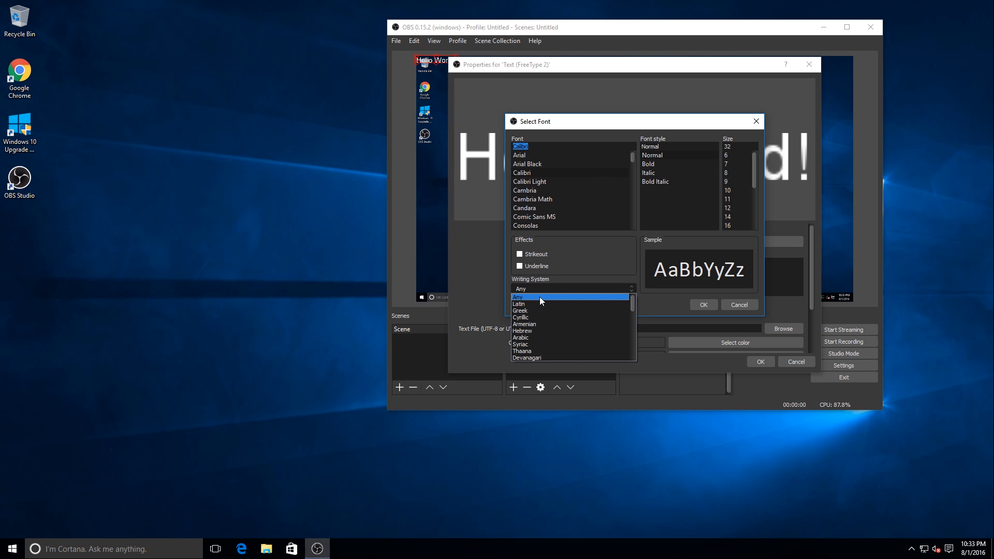
click(532, 304)
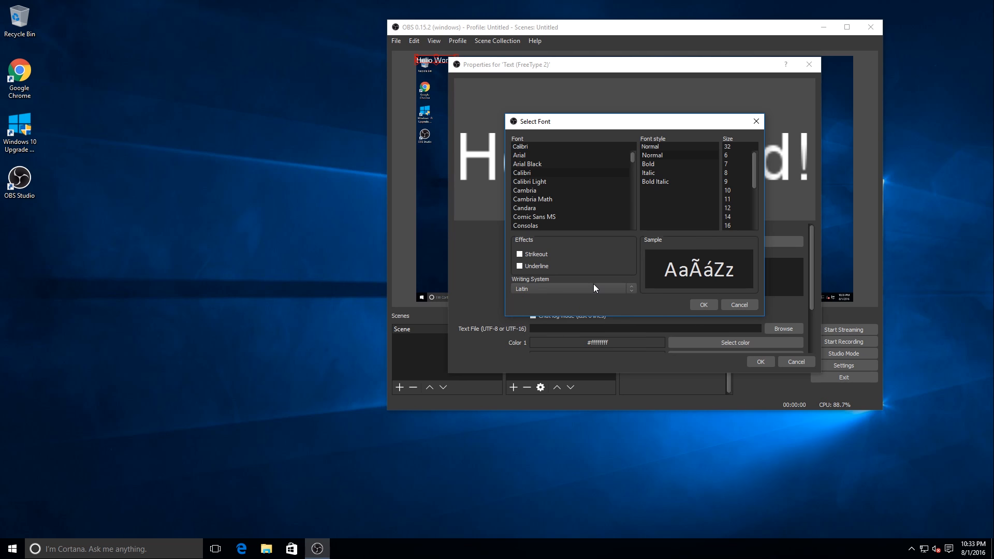
click(594, 285)
click(553, 301)
click(703, 304)
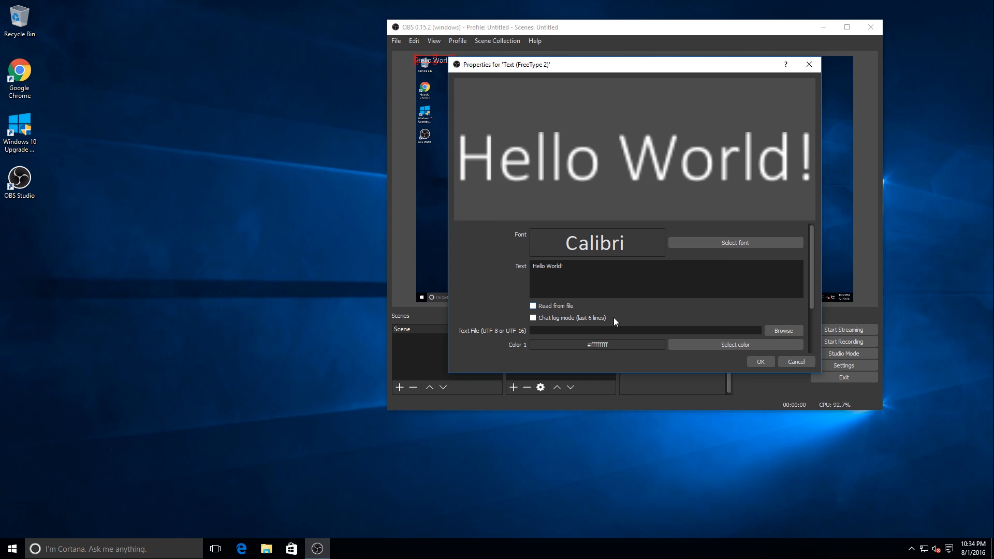
Step: Set Color 1 of the text to the basic purple #aa55ff
click(708, 346)
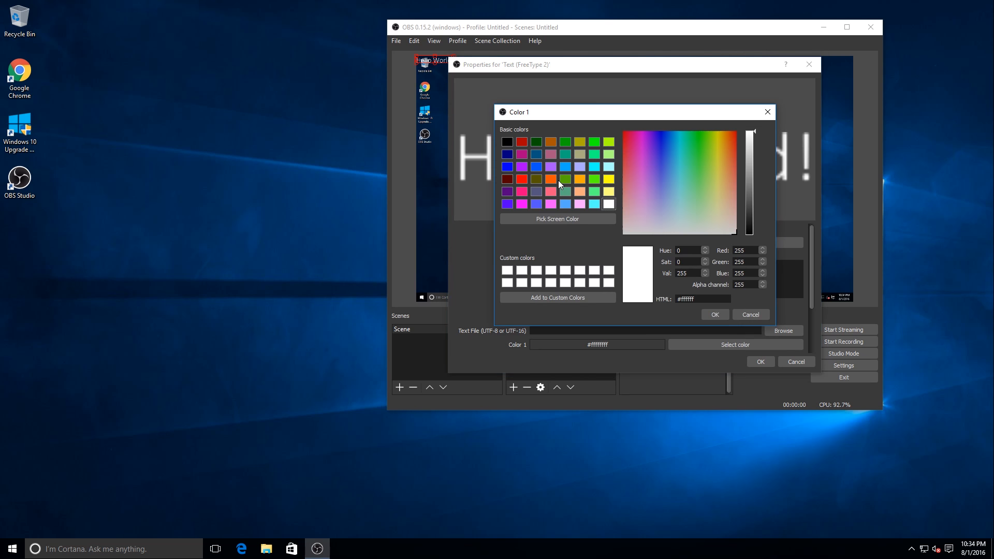
click(564, 179)
click(550, 167)
click(715, 316)
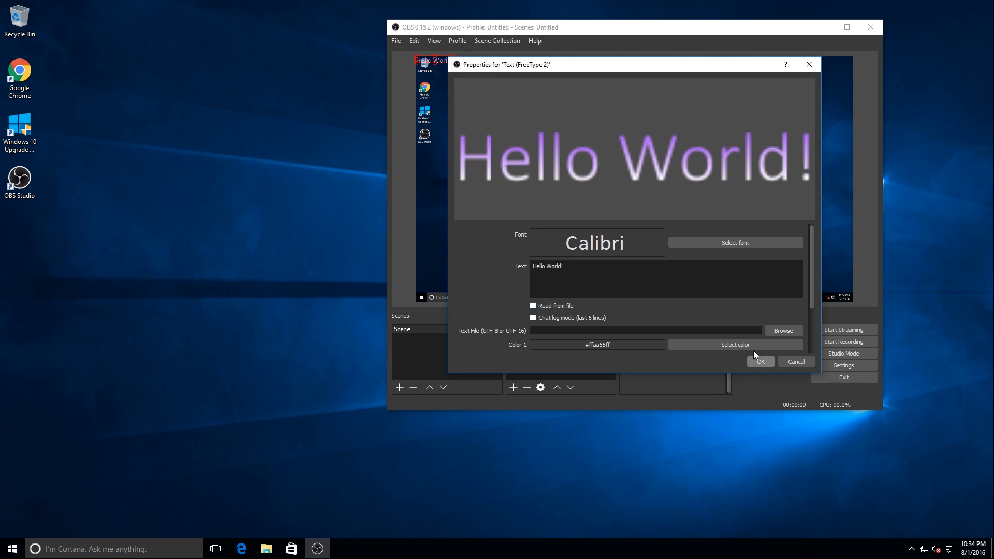
click(683, 345)
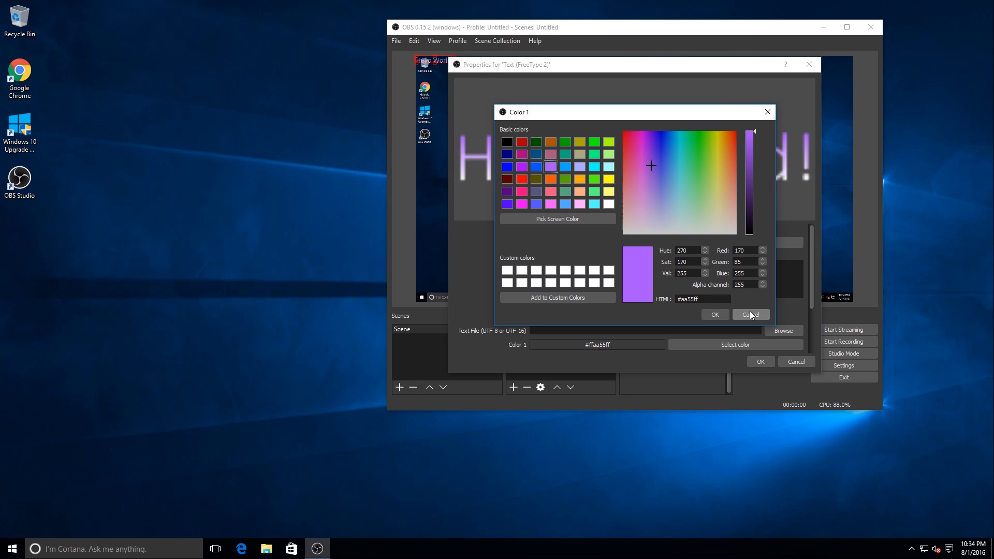
click(750, 314)
Step: Enable Drop Shadow for the text, leave Outline off after trying it, and save the text source's properties
scroll(763, 312, down, 2)
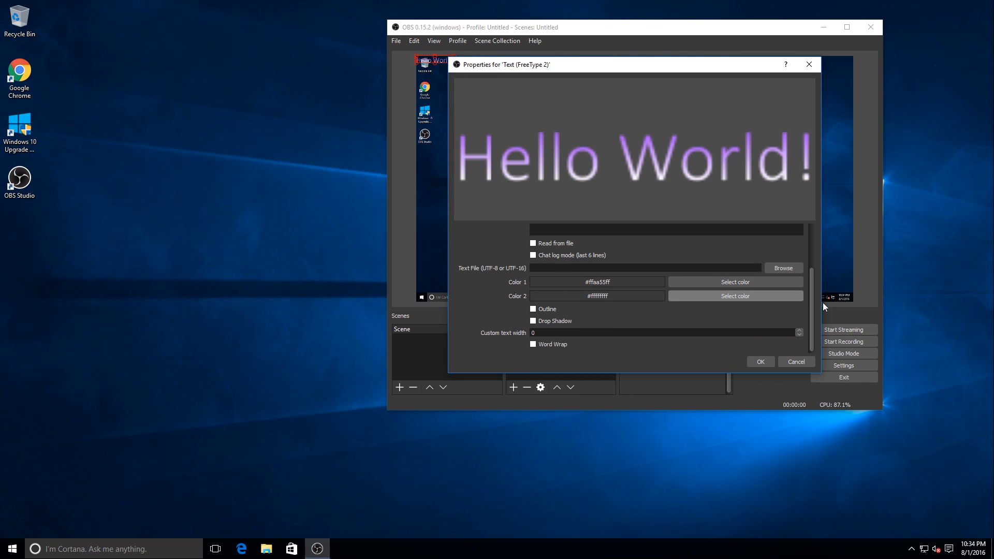
drag(813, 313, 812, 334)
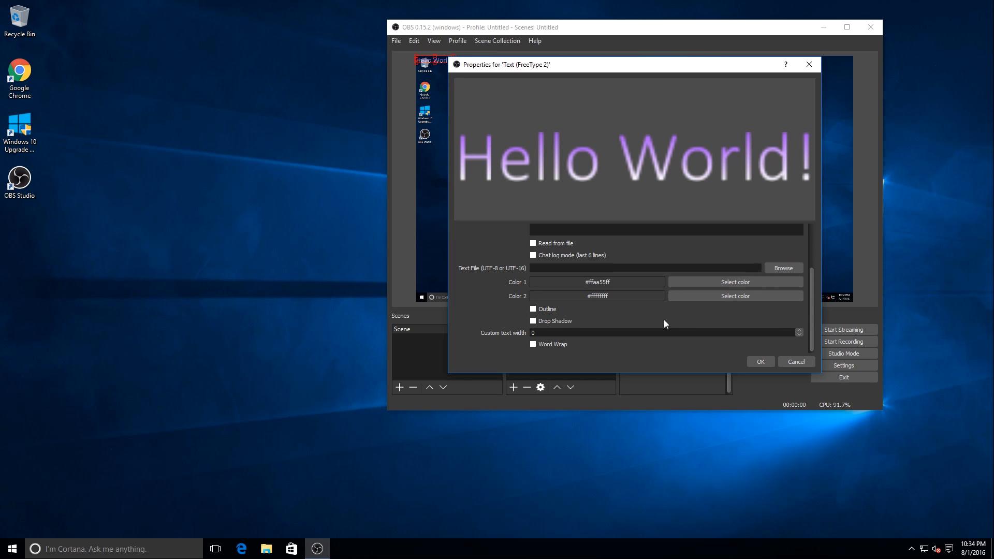
click(534, 309)
click(534, 321)
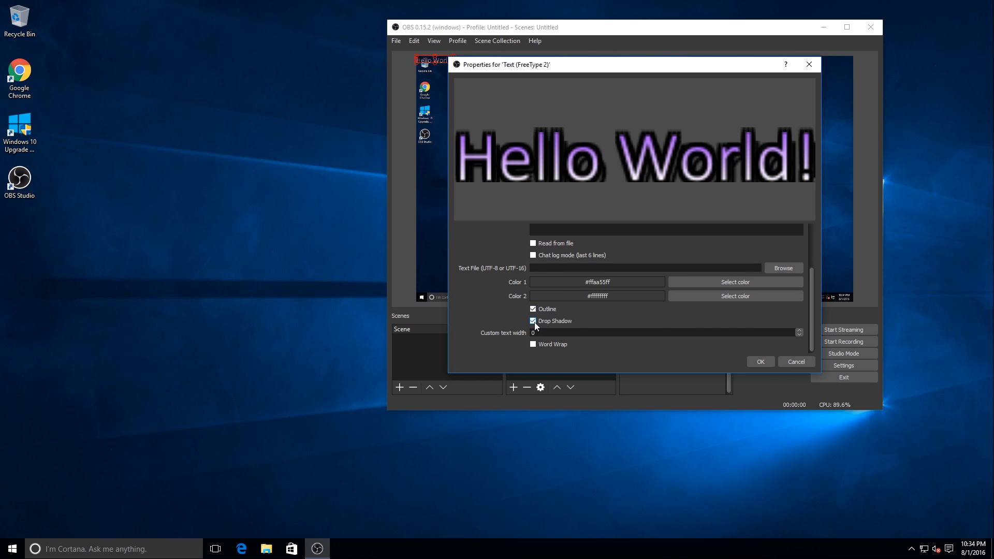
click(533, 310)
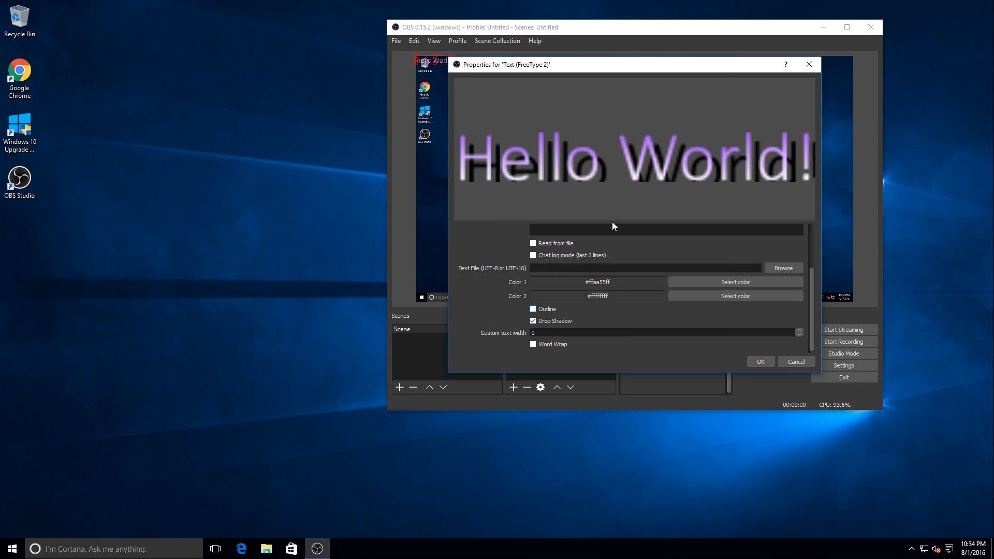
click(761, 362)
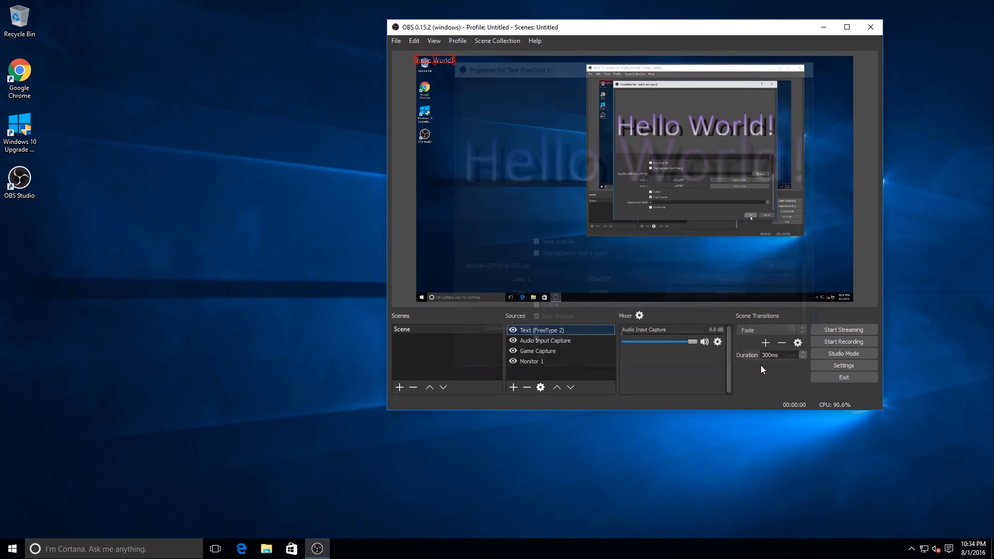
Step: Hide the Monitor 1 source, and enlarge the Hello World! text and position it across the upper middle of the canvas
click(514, 361)
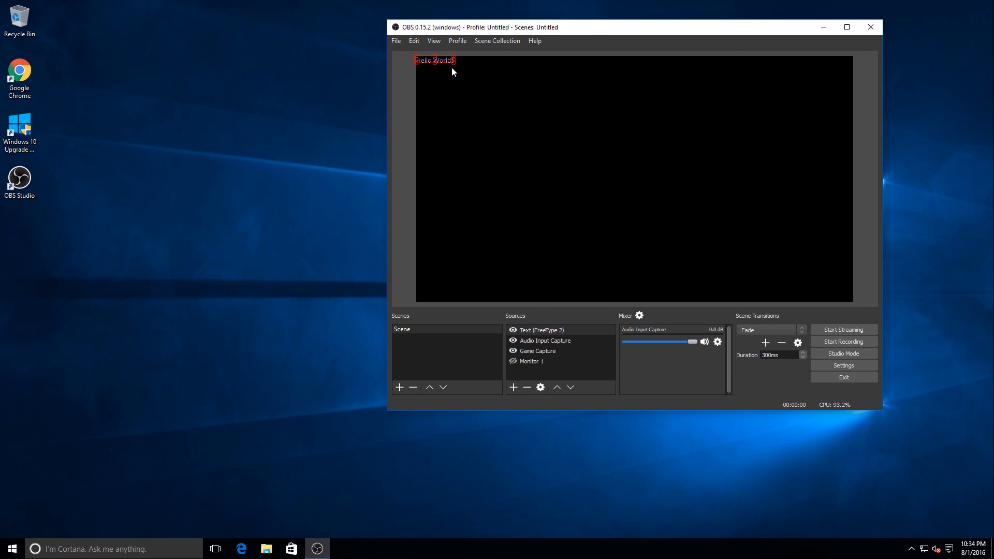
drag(452, 68, 489, 116)
drag(551, 82, 594, 143)
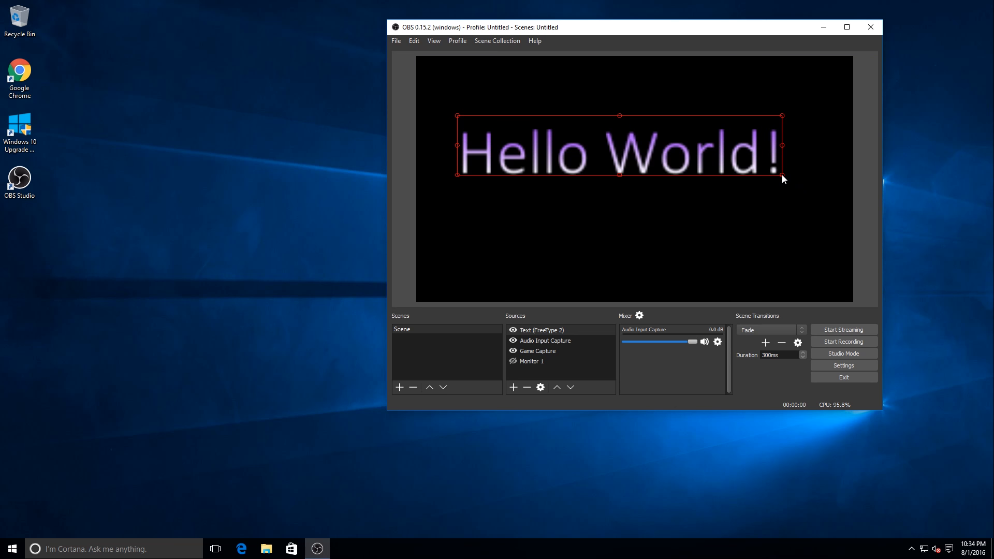
drag(784, 175, 796, 177)
mouse_move(710, 166)
mouse_down()
mouse_move(725, 184)
mouse_move(717, 181)
mouse_up()
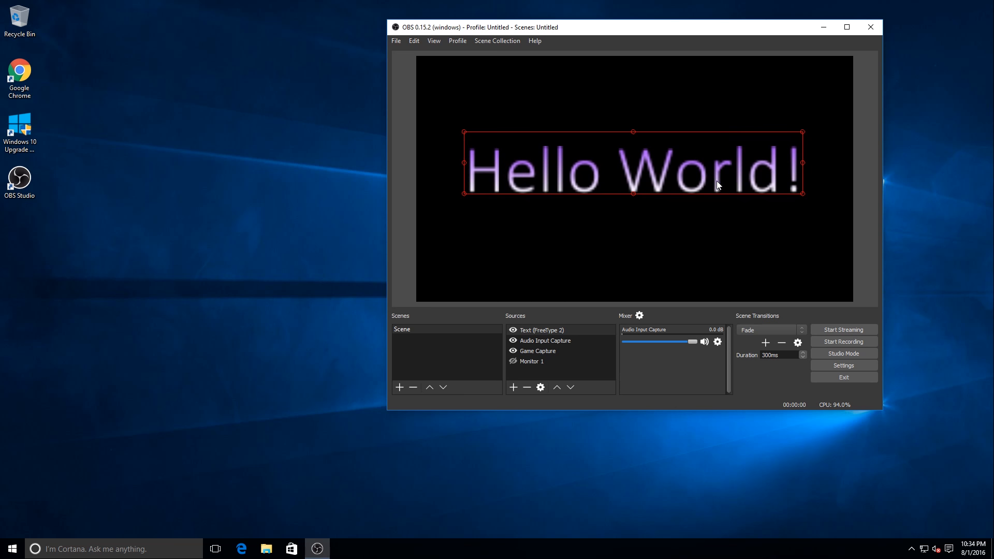
click(665, 232)
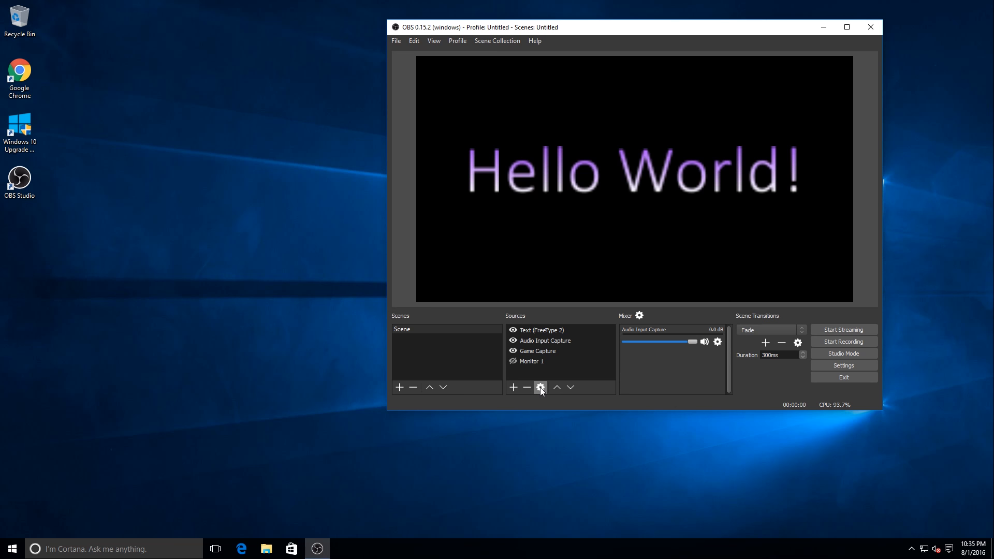
Step: Add a new scene named Xbox
click(423, 355)
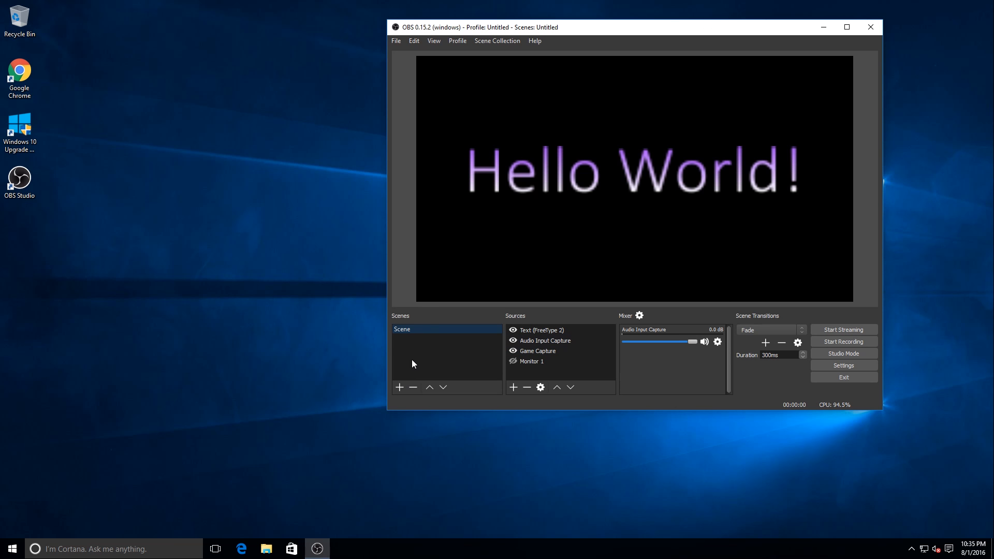
click(396, 385)
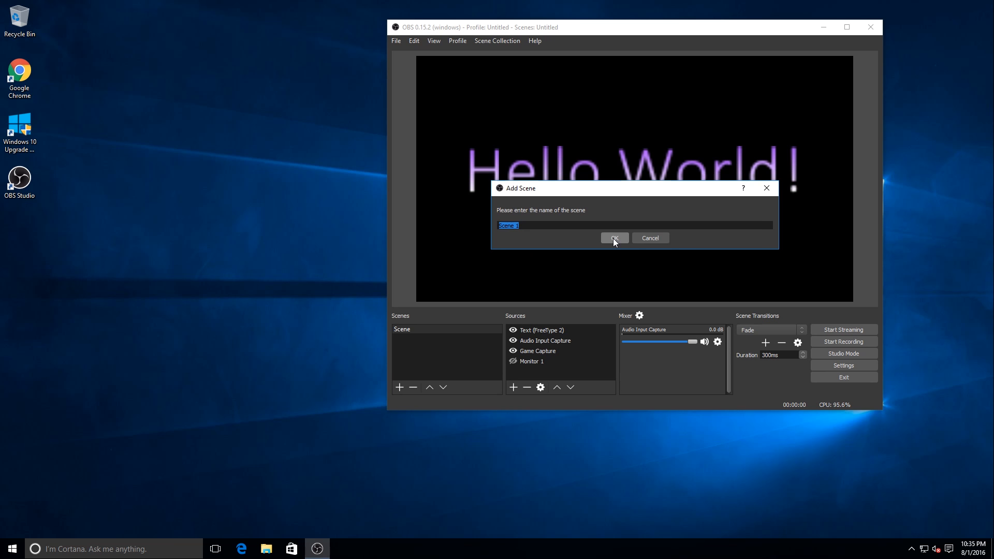
key(BackSpace)
text(Xbox)
click(614, 238)
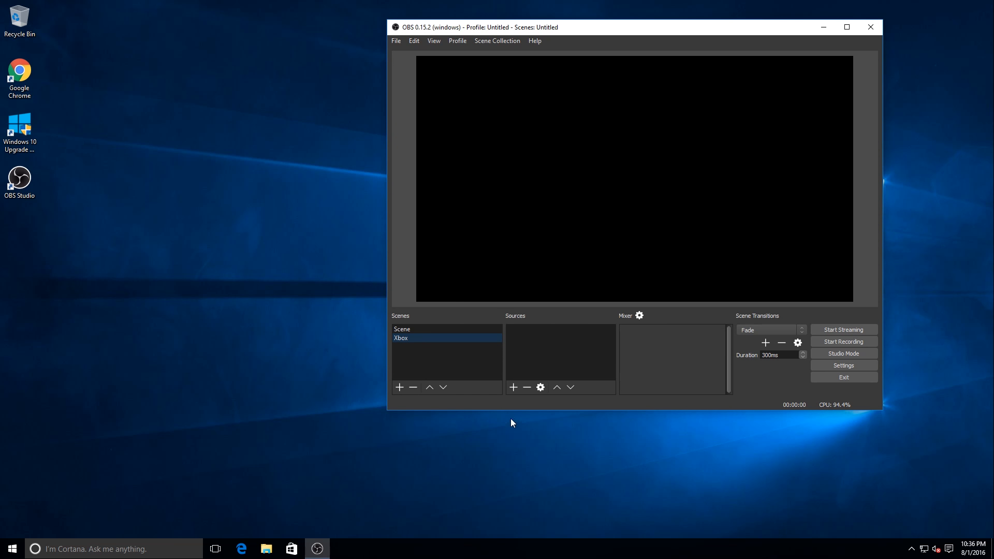
Step: Switch to the original scene and back to the Xbox scene to preview the scene change
click(515, 387)
click(462, 363)
click(440, 328)
click(437, 337)
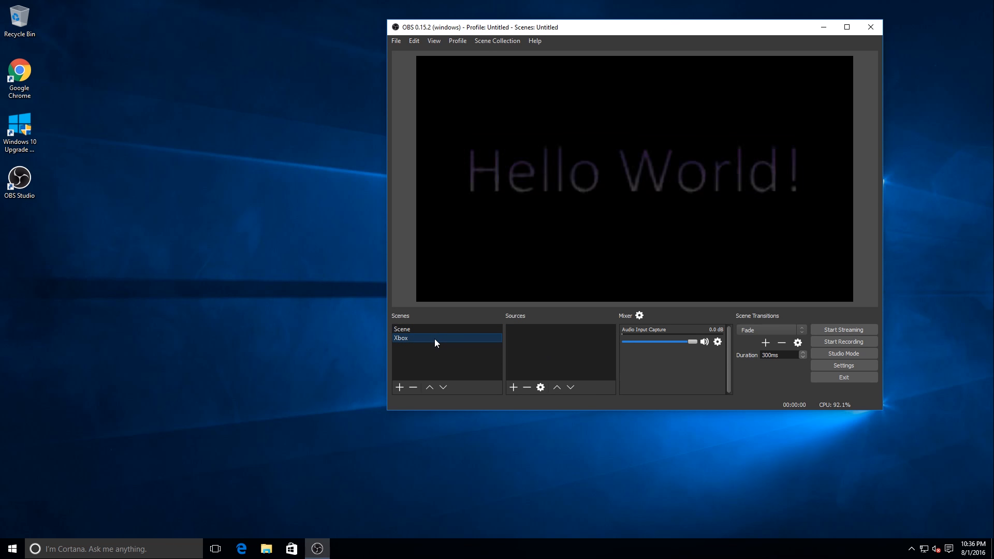
Step: Alternate twice more between the original scene and Xbox to preview the fade between them
click(431, 329)
click(431, 337)
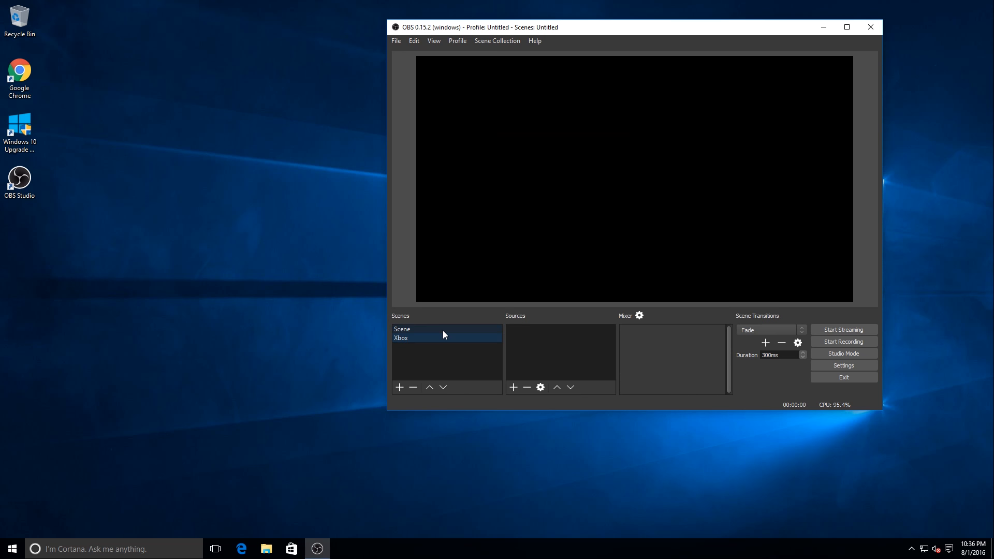
click(442, 331)
click(439, 341)
Step: Turn on Studio Mode and transition the original scene and the Xbox scene in turn to the live output
click(851, 354)
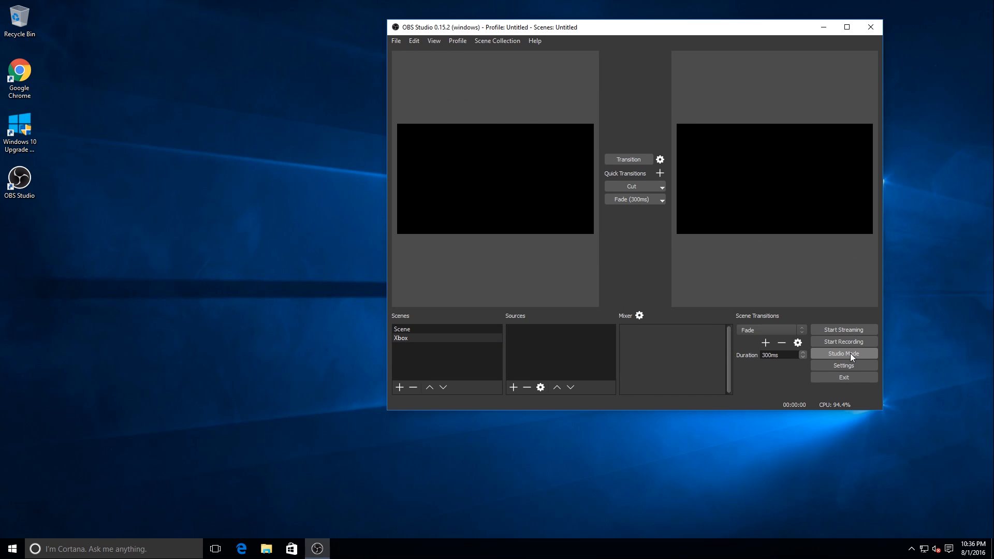
click(437, 329)
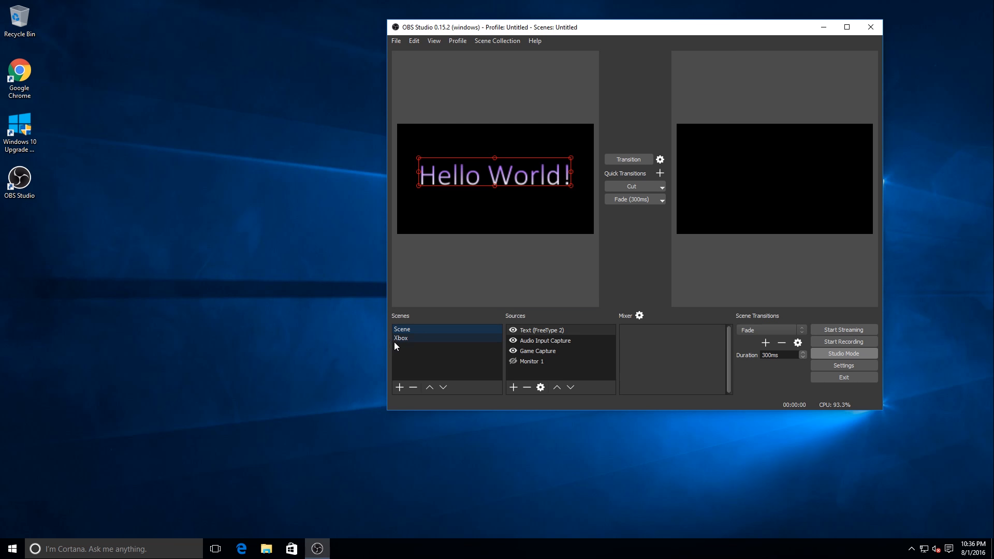
click(629, 161)
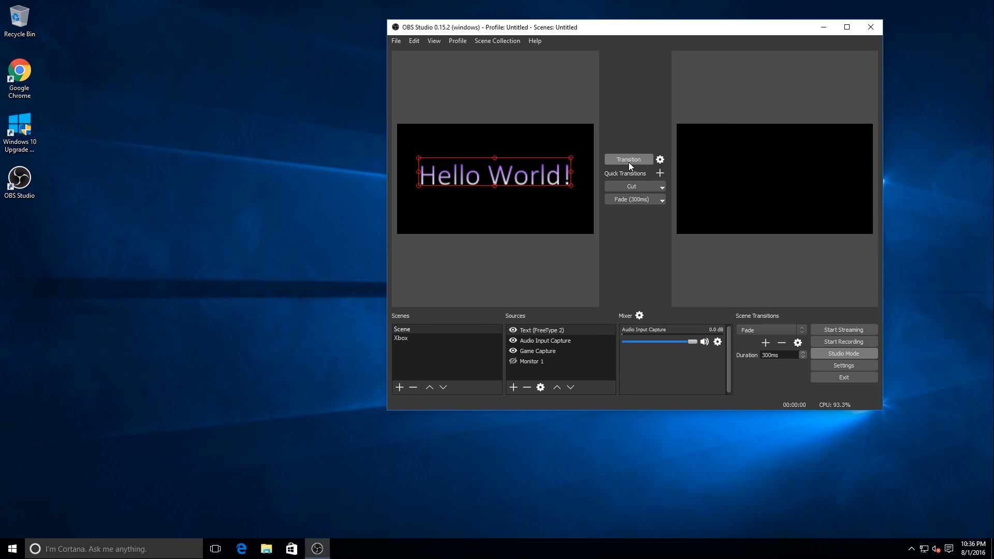
click(406, 331)
click(402, 339)
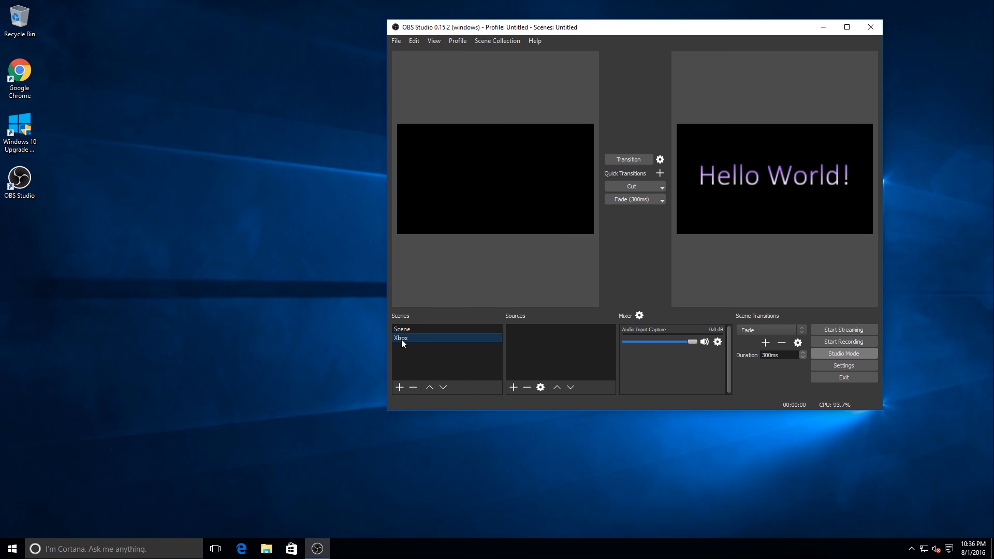
click(640, 159)
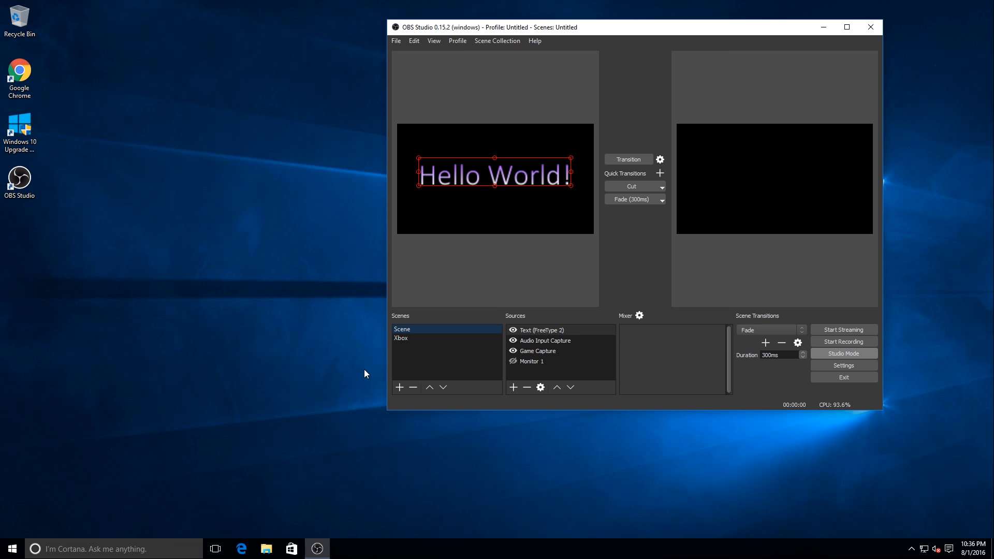
Step: Add two more scenes, accepting their default names
click(399, 388)
click(614, 237)
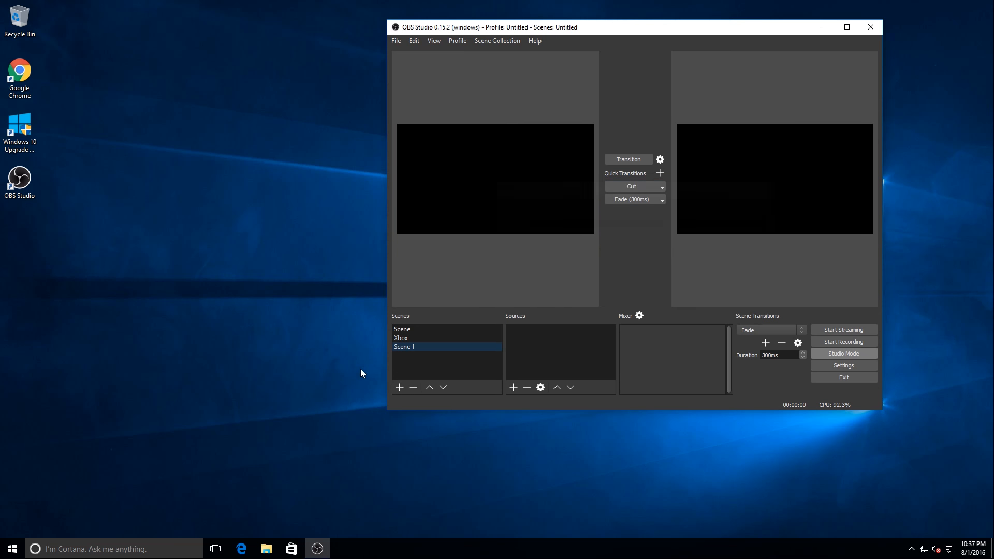
click(406, 388)
click(611, 237)
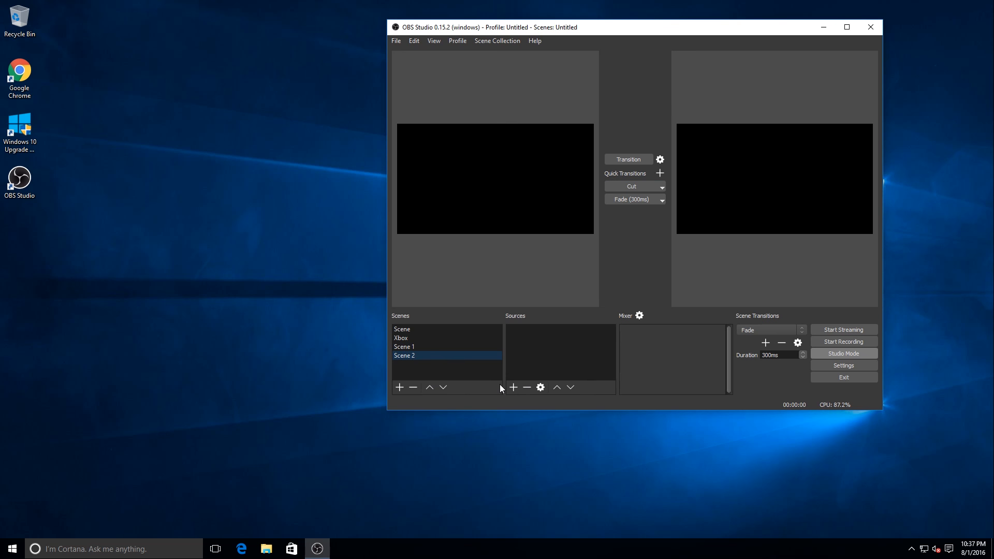
Step: Add the existing Monitor 1 display capture to Scene 2 as a visible source
click(513, 387)
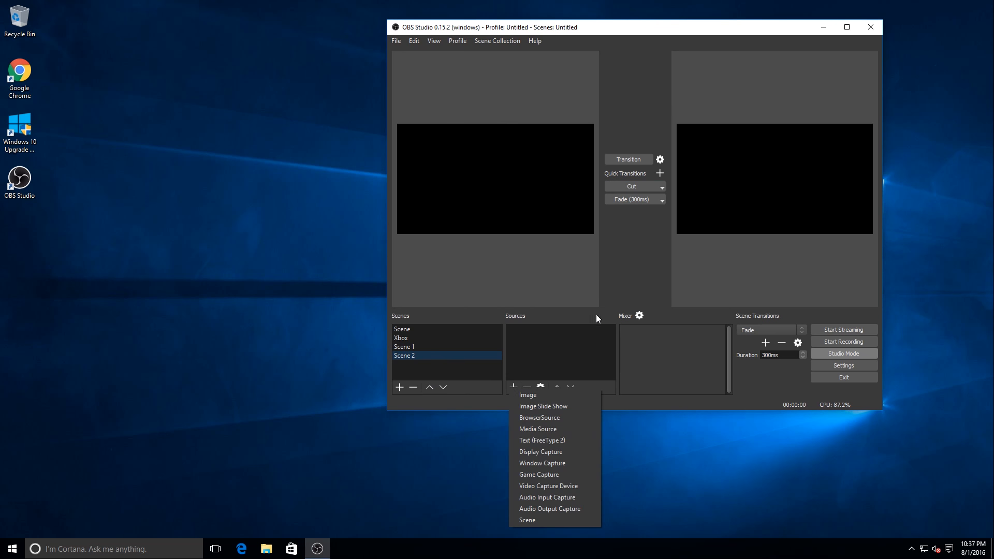
click(545, 451)
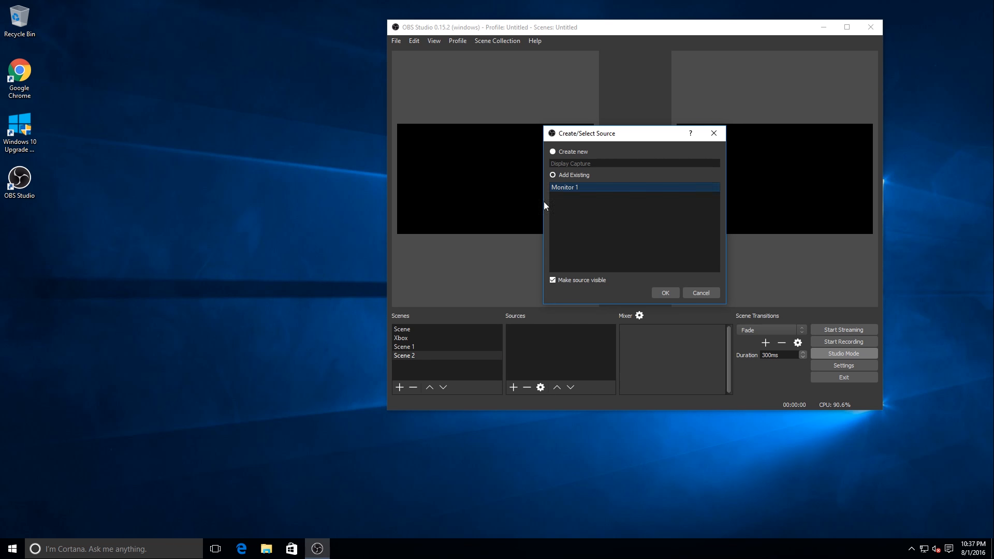
click(668, 295)
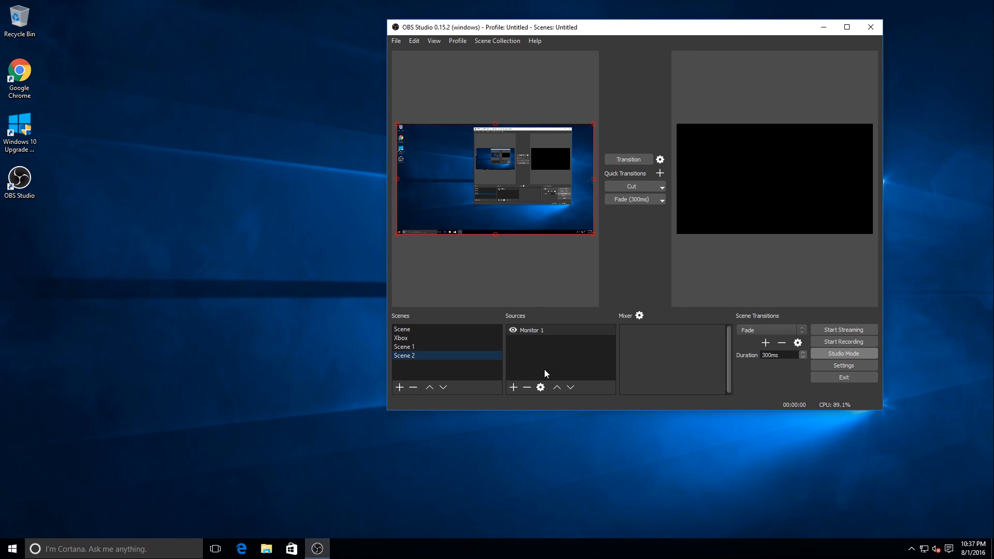
Step: Transition Scene 2 to the live output, and replace it there with the original Hello World! scene
click(628, 160)
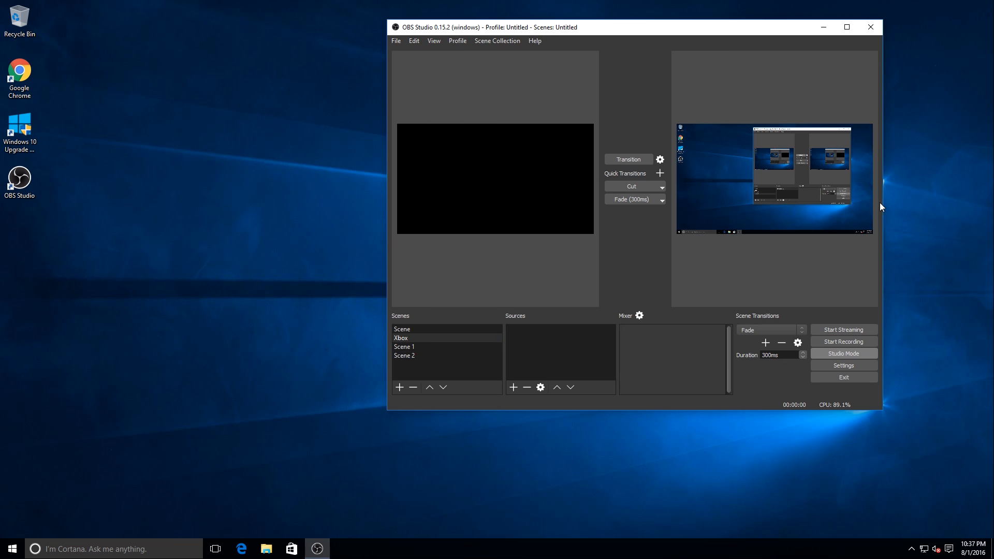
click(407, 330)
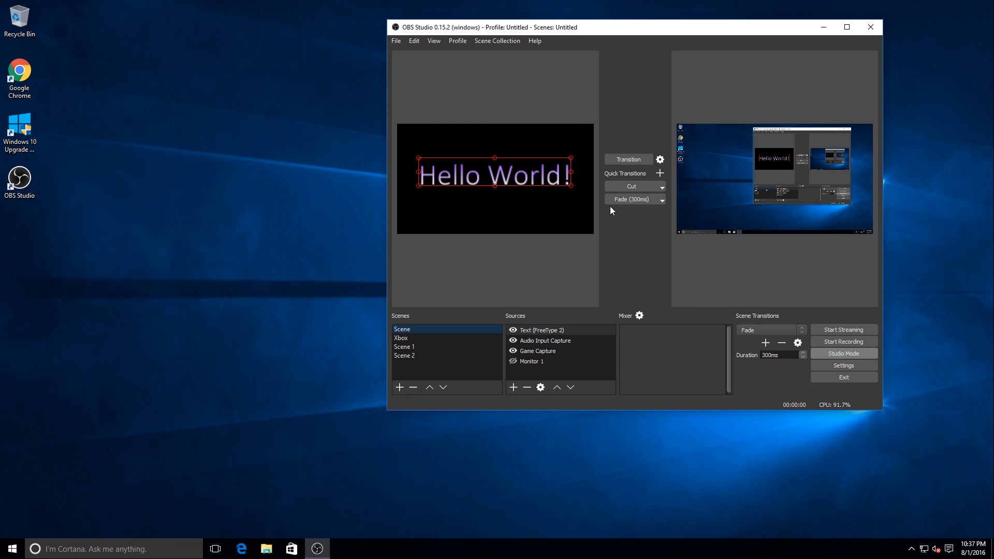
click(625, 159)
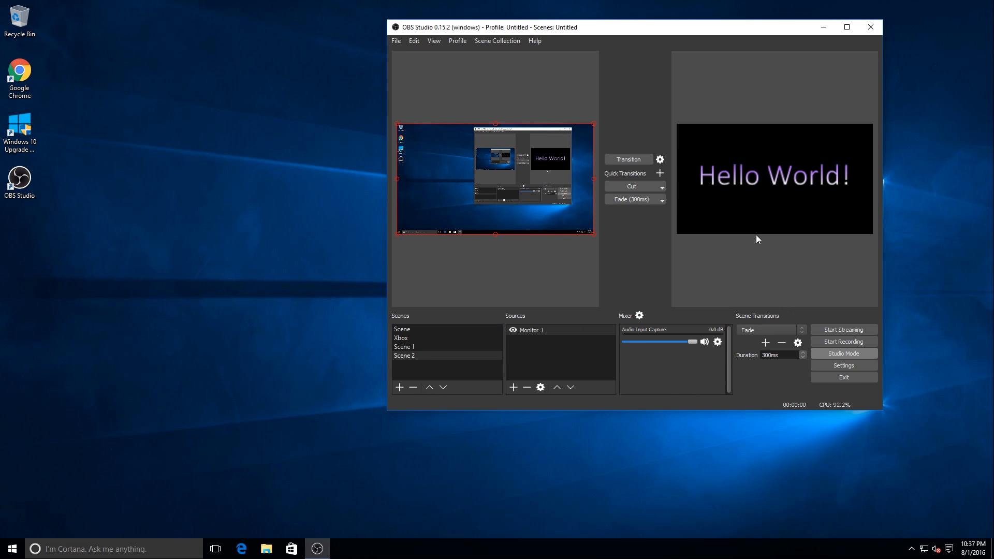
Step: Turn off Studio Mode and switch directly through Scene 1 and Scene 2 back to the original scene
click(850, 356)
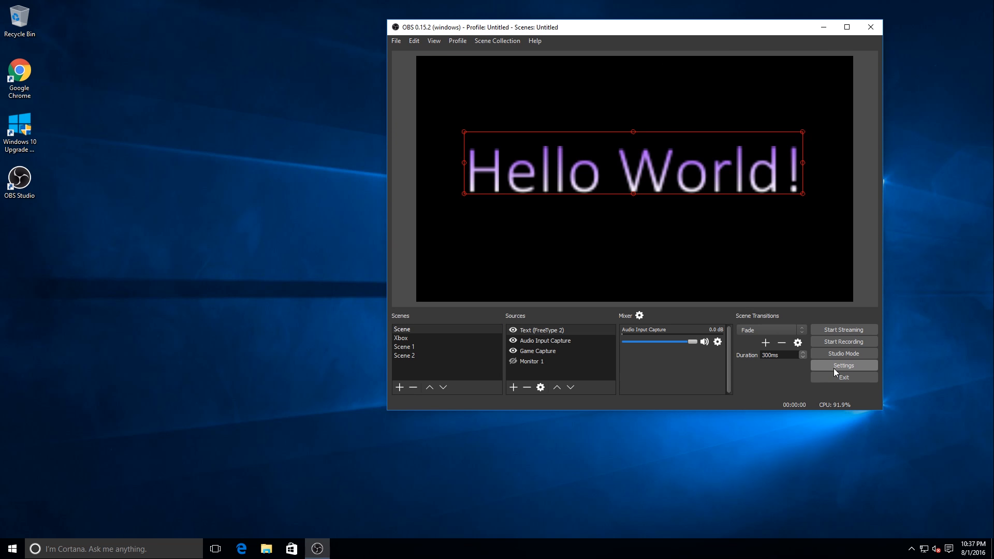
click(403, 350)
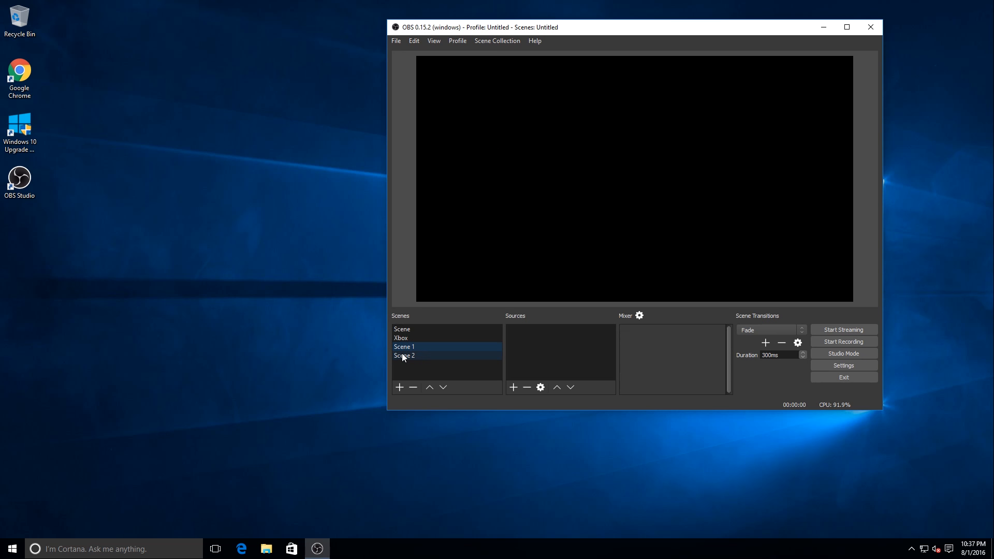
click(403, 357)
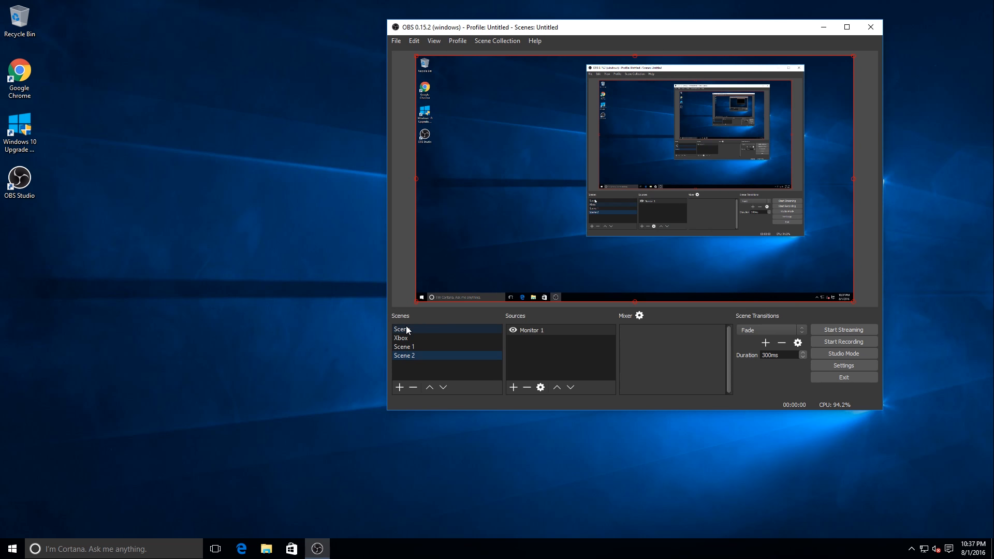
click(406, 329)
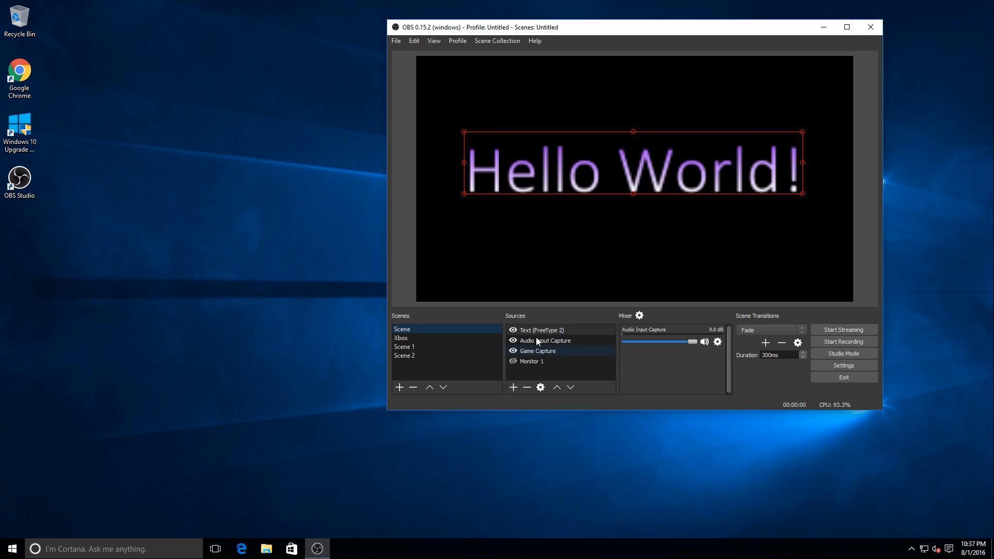
Step: Start recording, and switch from the Overwatch game to the OBS window
click(863, 344)
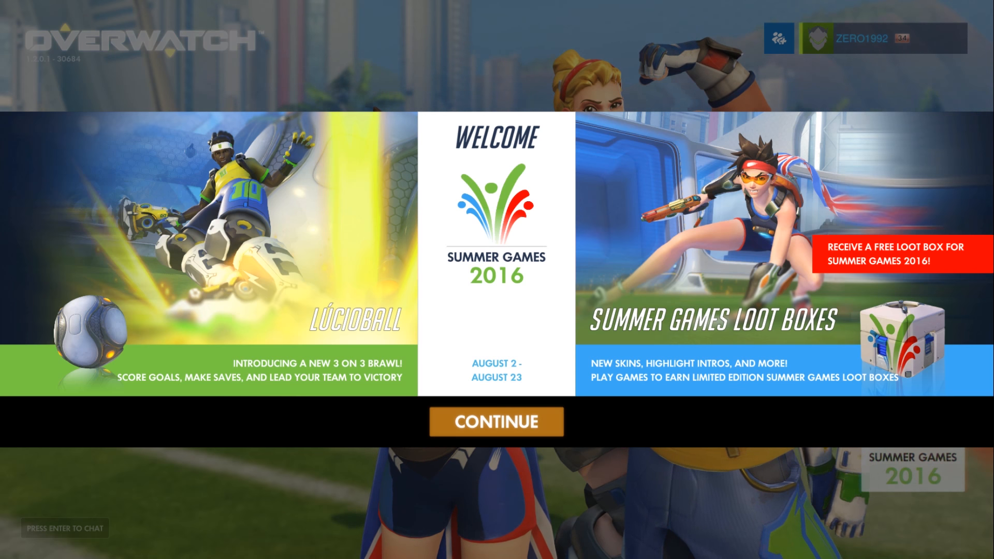
key(alt+Tab)
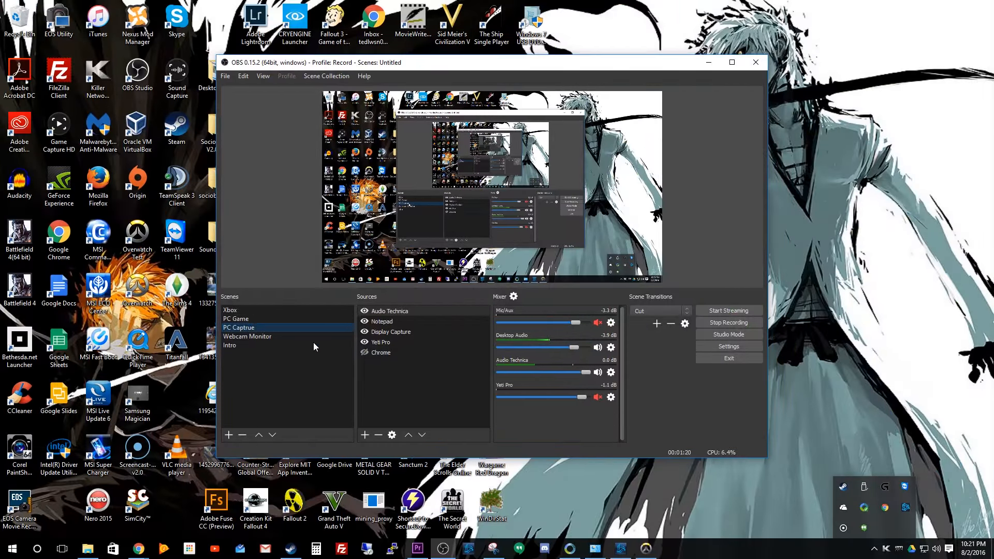